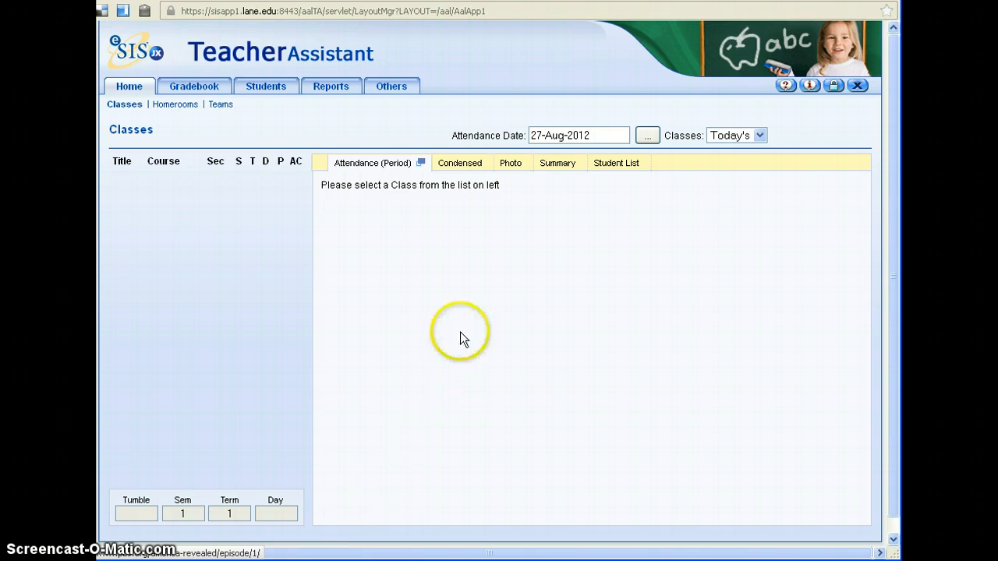
# Step: Open the teacher preferences, set the grade calculation method to Total Points and the failure threshold to 69%, and save
pyautogui.click(393, 86)
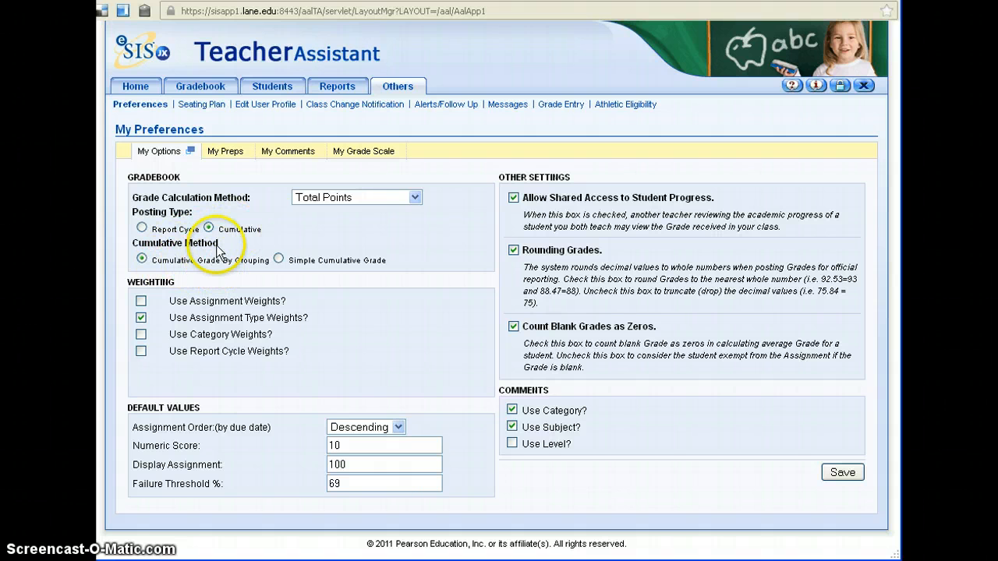
pyautogui.click(416, 197)
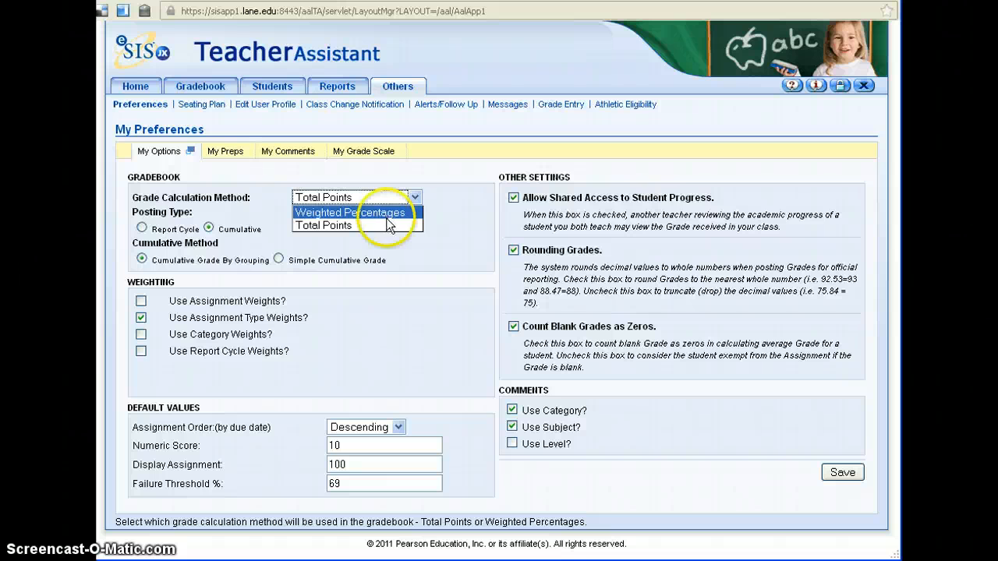
pyautogui.click(389, 224)
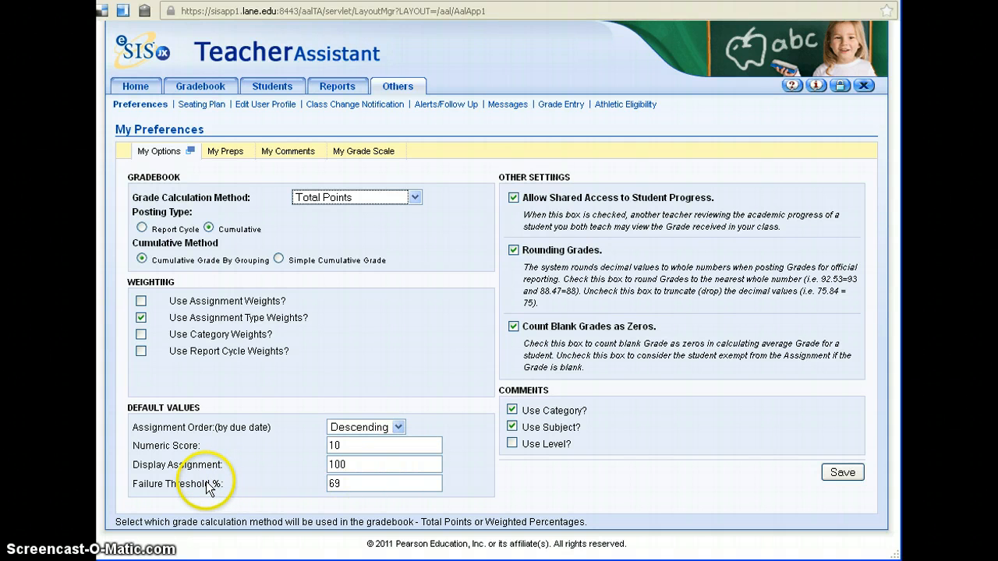
pyautogui.click(350, 484)
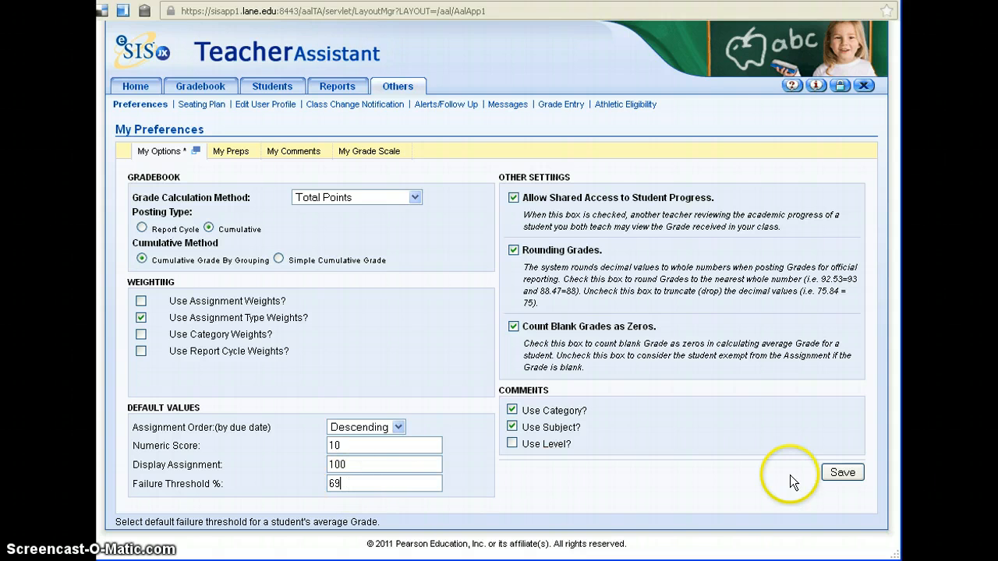
pyautogui.click(851, 473)
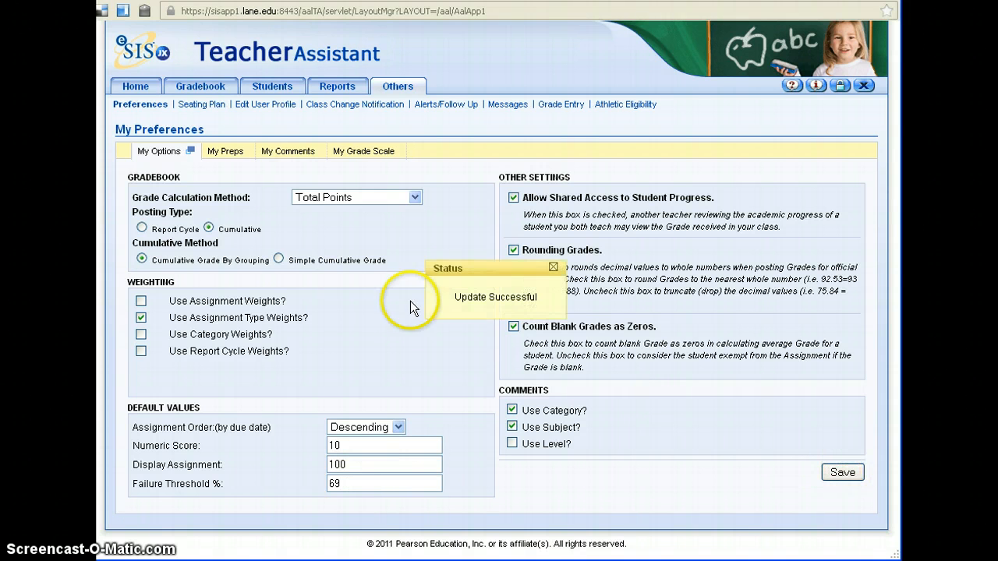
# Step: View the gradebook spreadsheet and the Enter Grade/Comments page
pyautogui.click(206, 86)
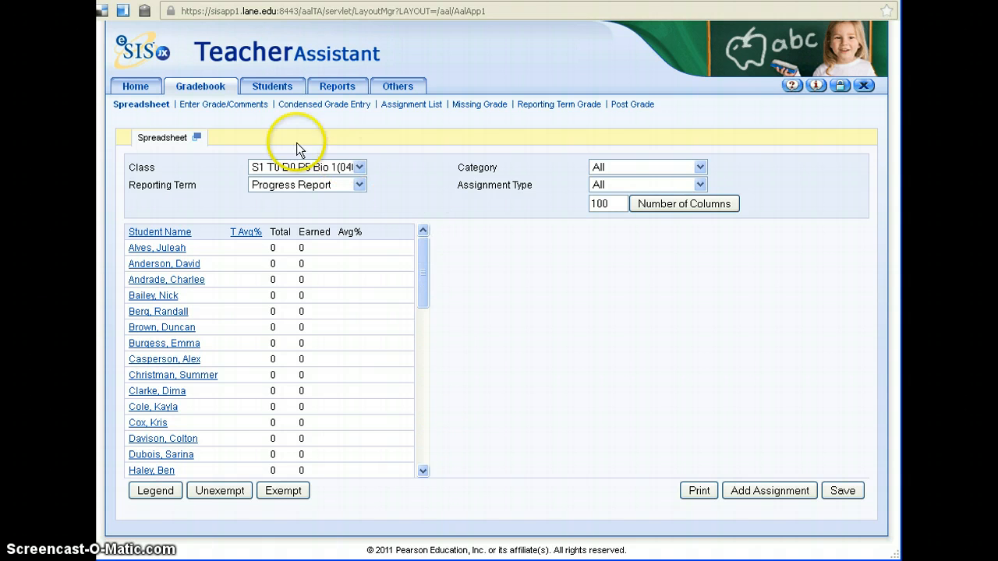
pyautogui.click(230, 109)
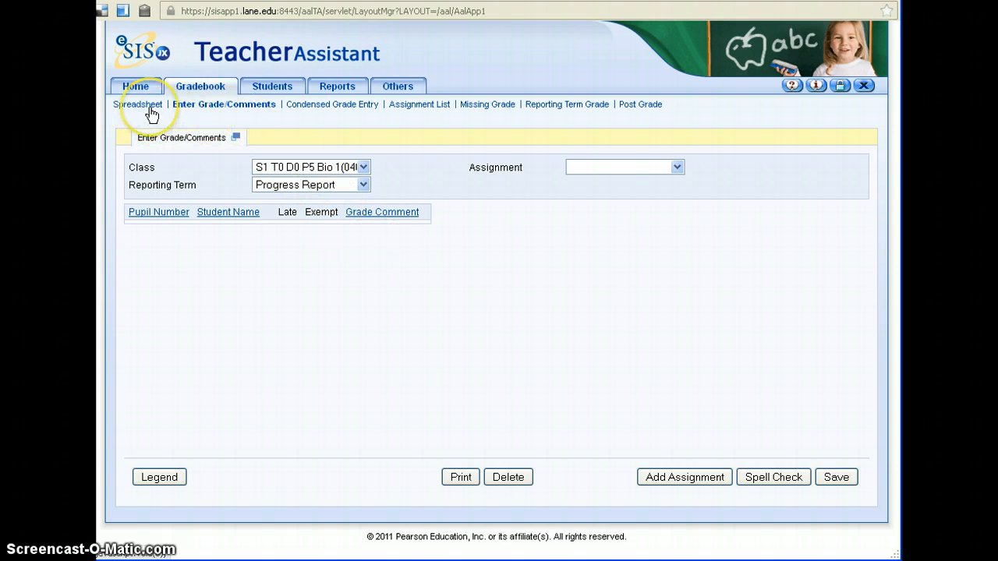
# Step: Return to the preferences, keep the failure threshold at 69% and save the options again
pyautogui.click(404, 85)
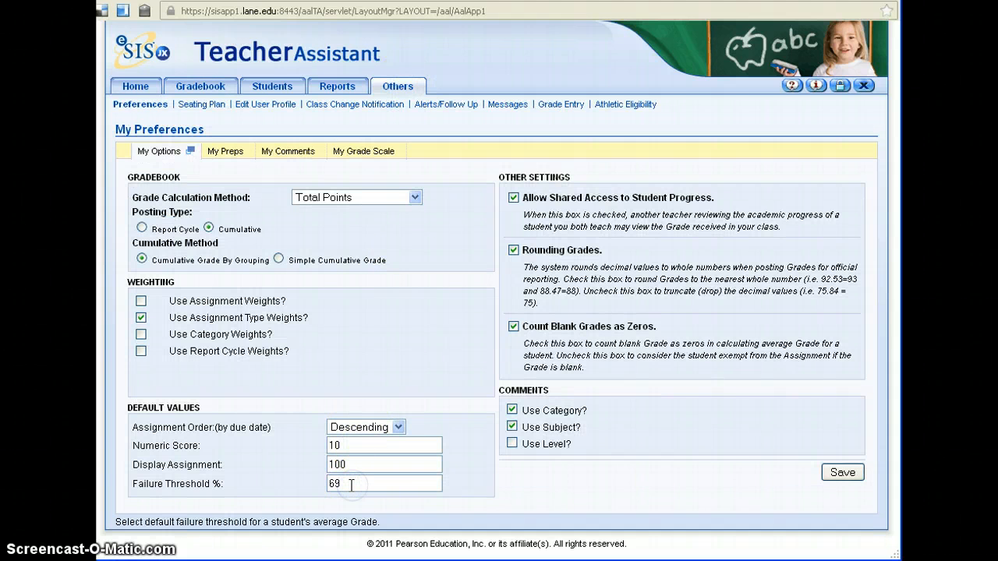
pyautogui.moveTo(316, 485); pyautogui.dragTo(375, 483)
pyautogui.click(374, 482)
pyautogui.click(843, 472)
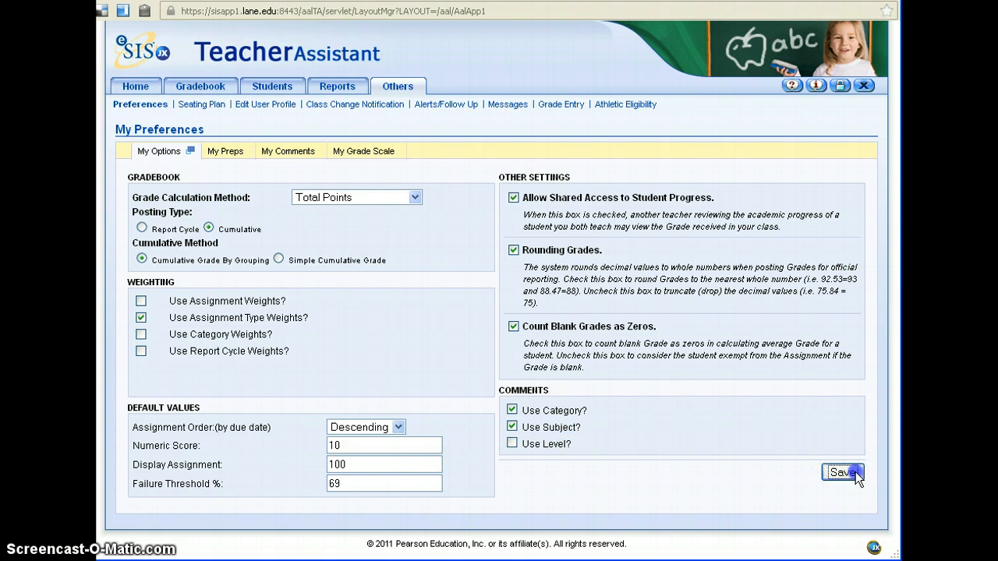
# Step: Open the Proficiency prep, review the assigned assignment types and their weights, and save the prep
pyautogui.click(220, 155)
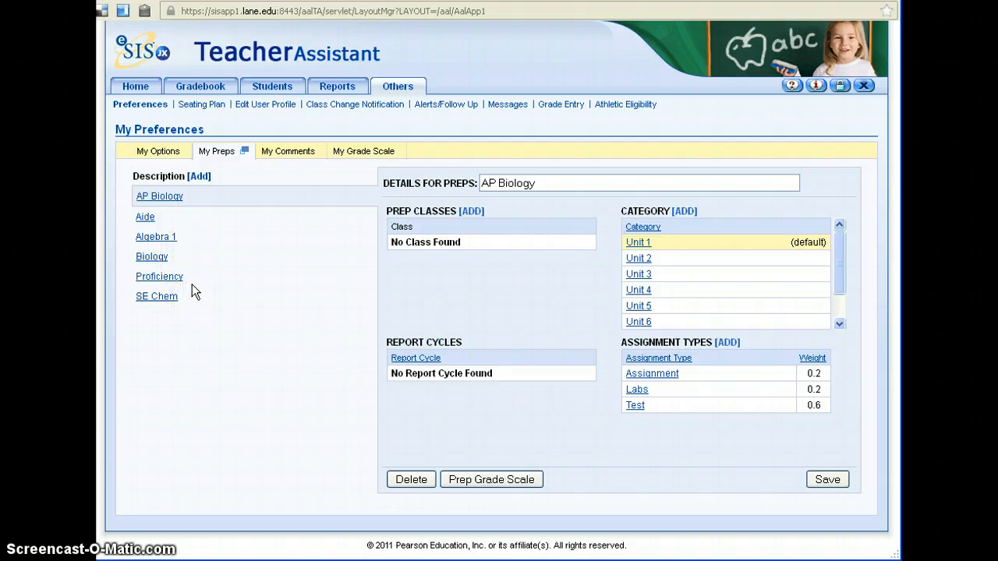
pyautogui.click(155, 276)
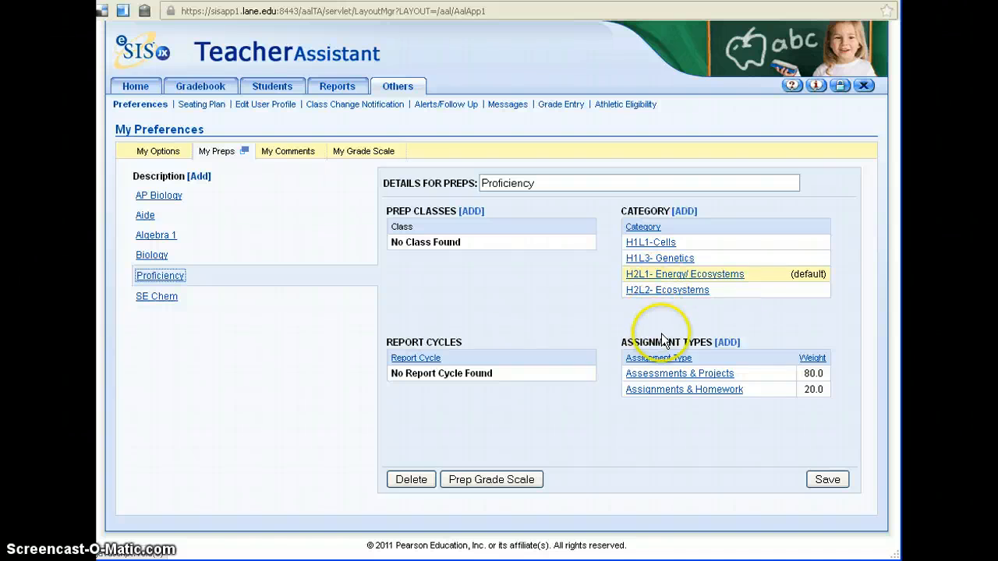
pyautogui.click(728, 343)
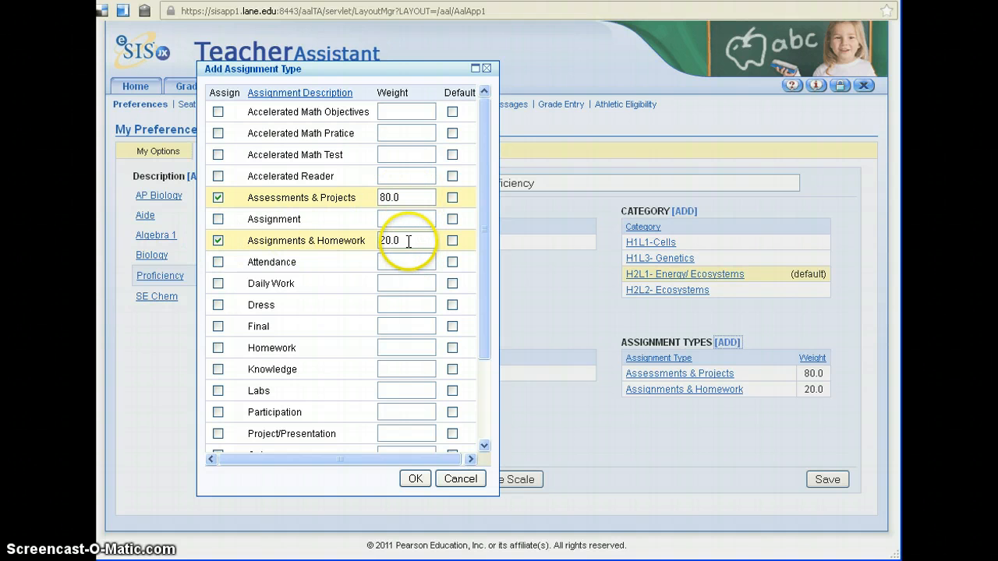
pyautogui.click(419, 480)
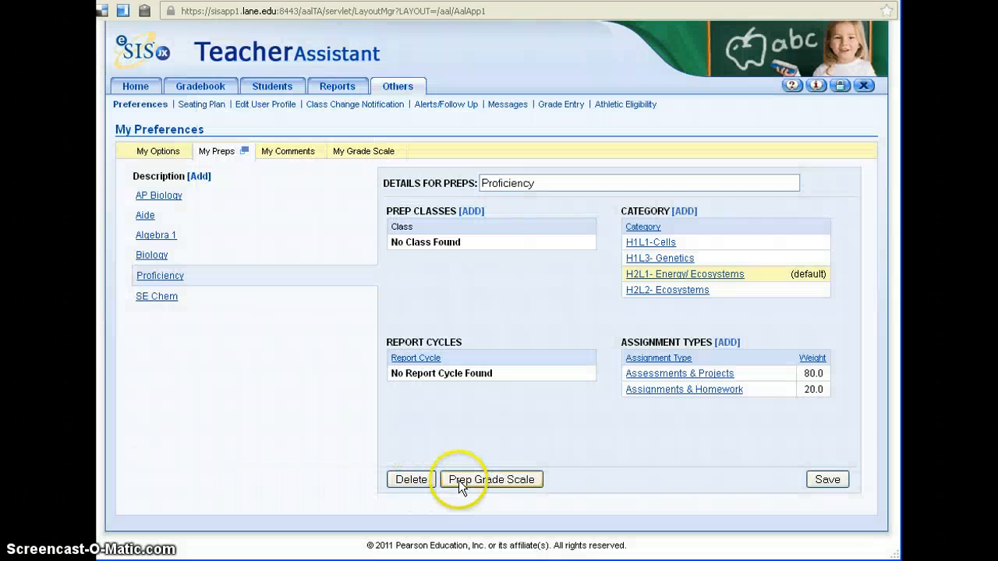
pyautogui.click(819, 477)
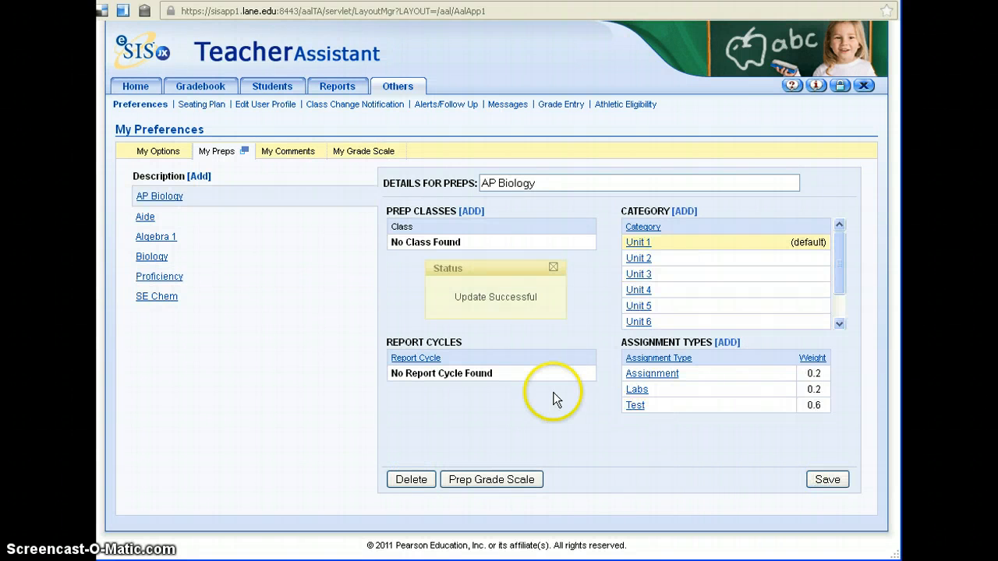
# Step: Open the Biology prep and review which Bio 1 and Bio 2 classes are assigned to it
pyautogui.click(153, 256)
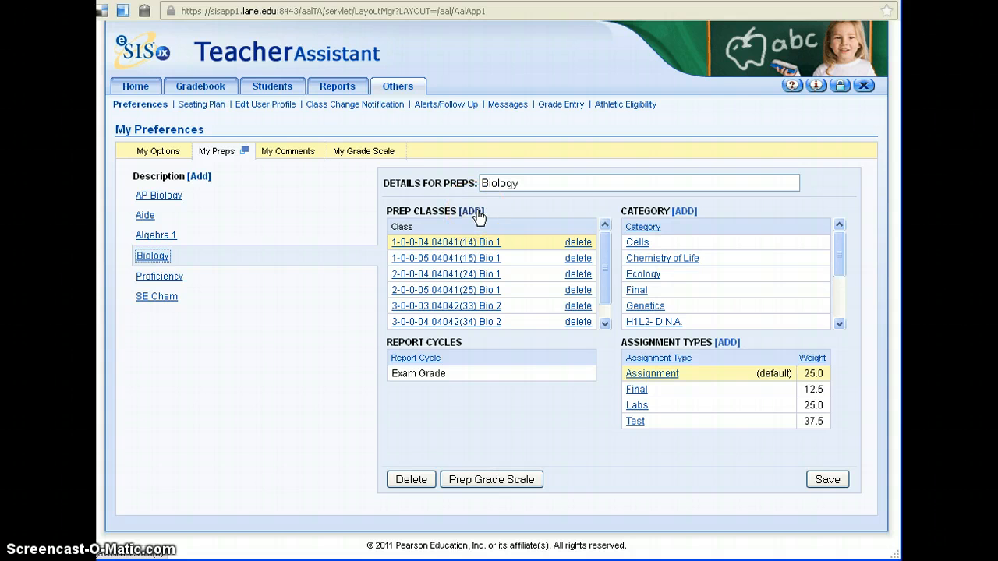
pyautogui.click(476, 212)
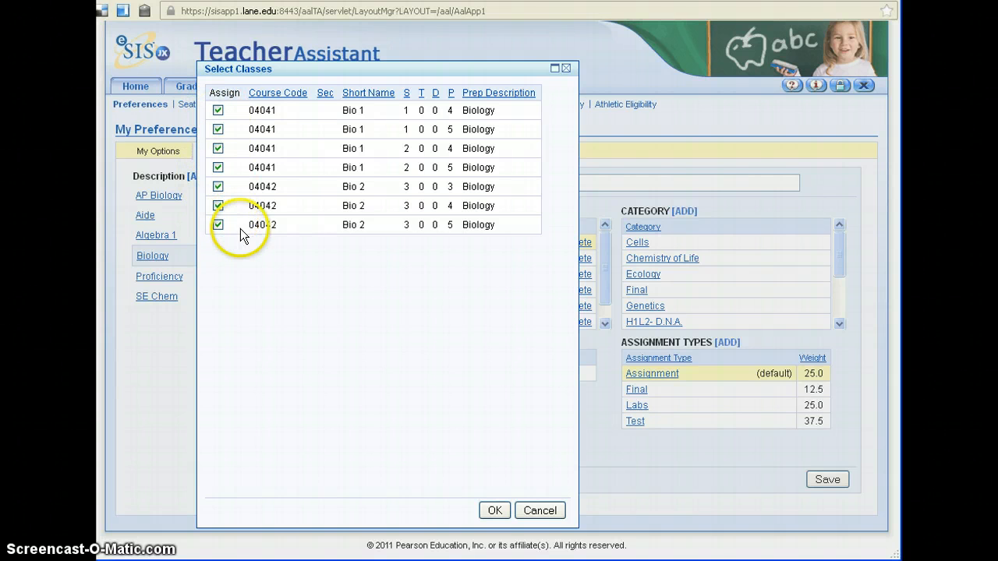
pyautogui.click(495, 511)
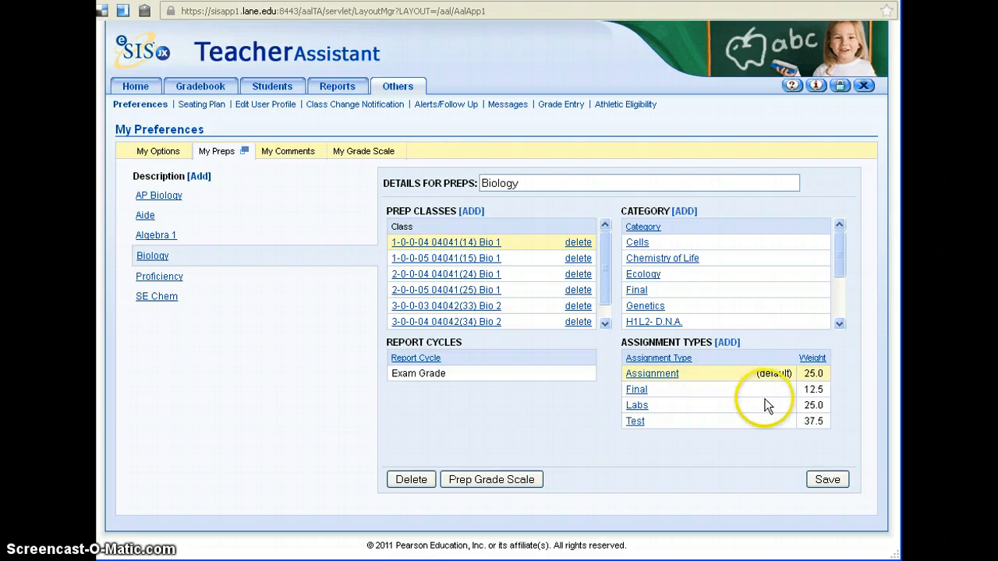
# Step: In the Biology prep's assignment types, unassign Assignment and Final and clear the Assignment weight
pyautogui.click(727, 343)
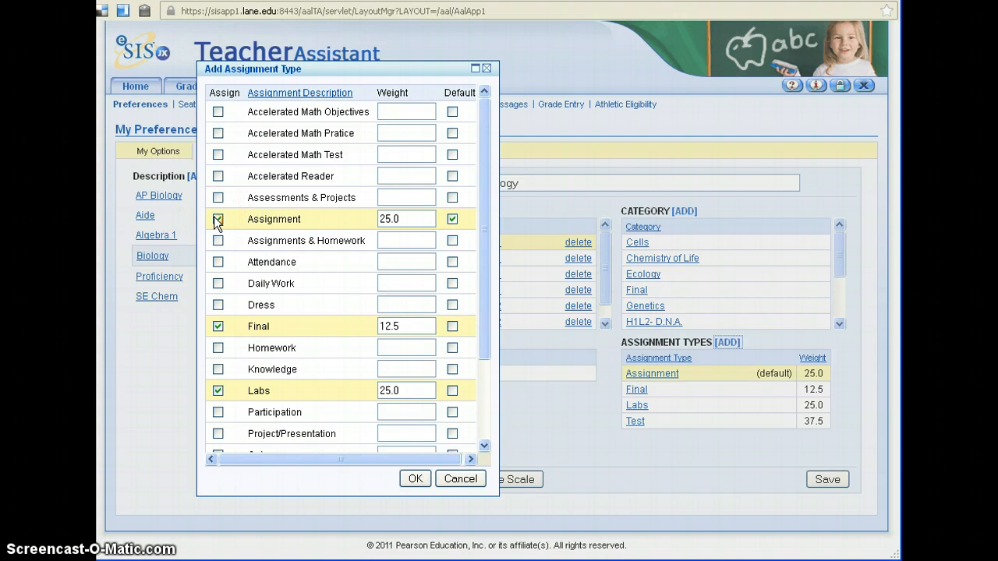
pyautogui.click(252, 303)
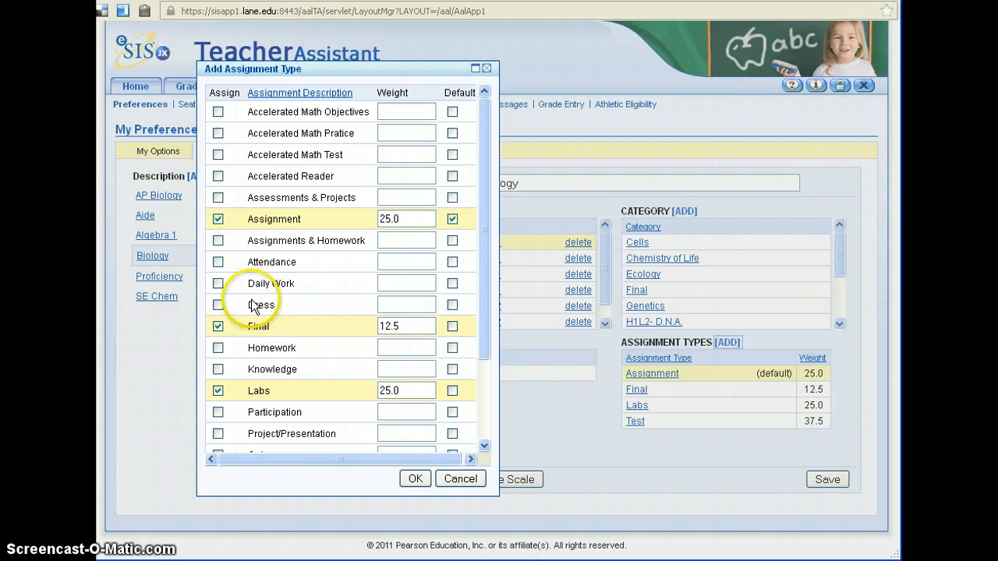
pyautogui.scroll(-3, 251, 299)
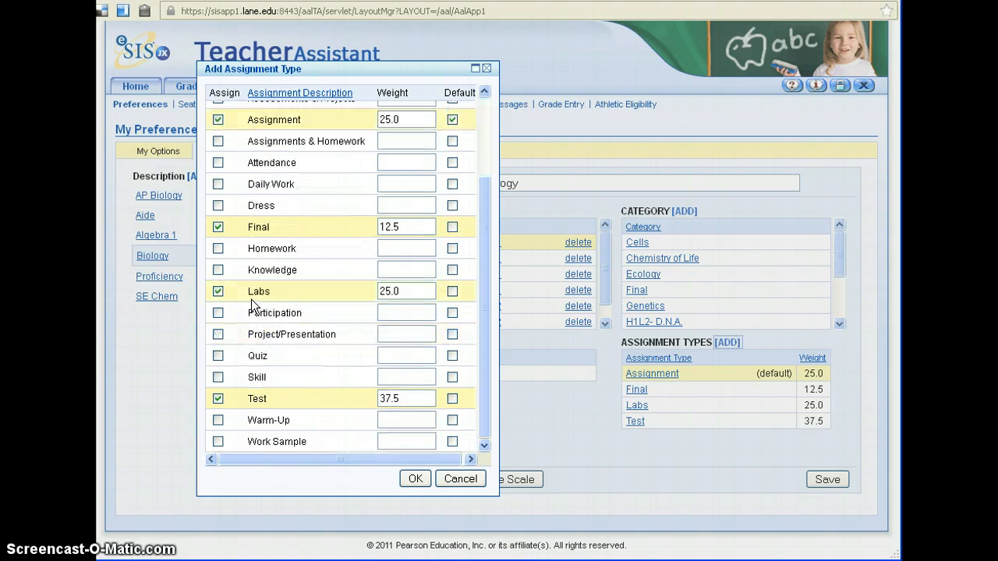
pyautogui.moveTo(478, 331); pyautogui.dragTo(488, 255)
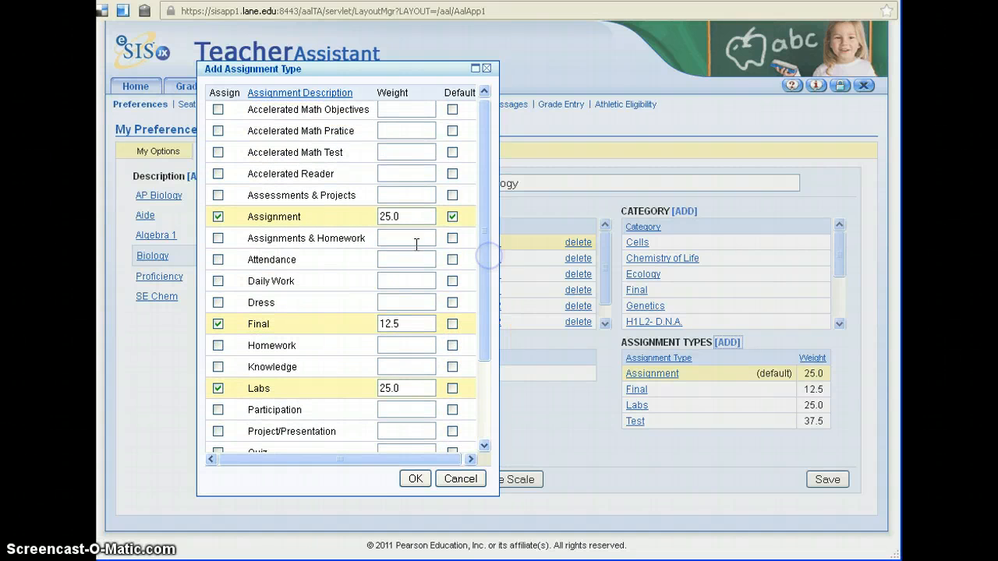
pyautogui.click(221, 219)
pyautogui.click(219, 323)
pyautogui.moveTo(404, 218); pyautogui.dragTo(322, 226)
pyautogui.press('BackSpace')
pyautogui.click(392, 324)
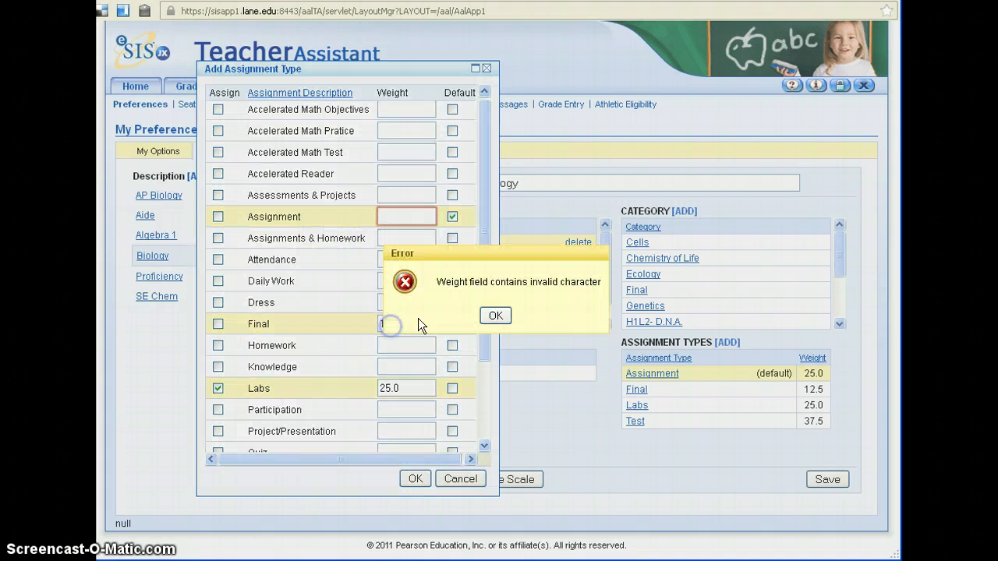
pyautogui.click(483, 318)
# Step: Clear the weights of the Final, Labs and Test assignment types
pyautogui.moveTo(401, 327); pyautogui.dragTo(338, 326)
pyautogui.press('BackSpace')
pyautogui.moveTo(407, 386); pyautogui.dragTo(312, 398)
pyautogui.click(495, 315)
pyautogui.press('BackSpace')
pyautogui.scroll(-3, 424, 356)
pyautogui.moveTo(406, 397); pyautogui.dragTo(311, 409)
pyautogui.press('BackSpace')
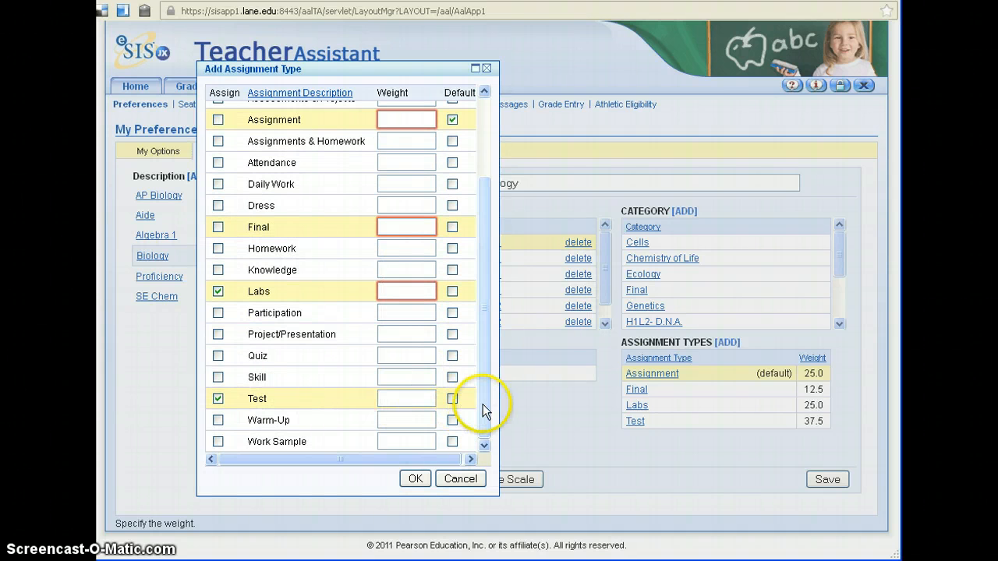
# Step: Assign the Assessments & Projects type to the Biology prep with a weight of 80 and mark it as default
pyautogui.scroll(3, 483, 404)
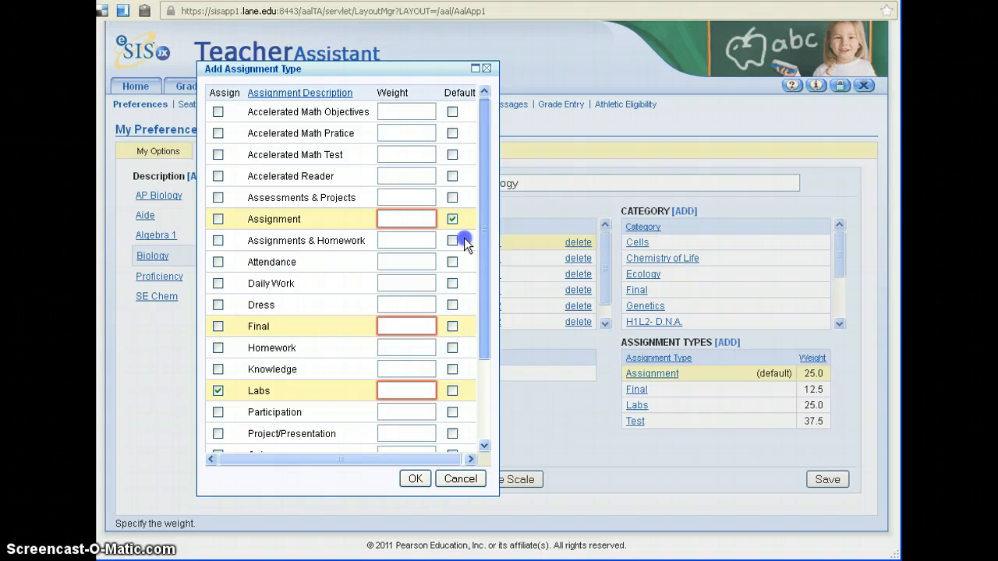
pyautogui.click(218, 197)
pyautogui.click(494, 314)
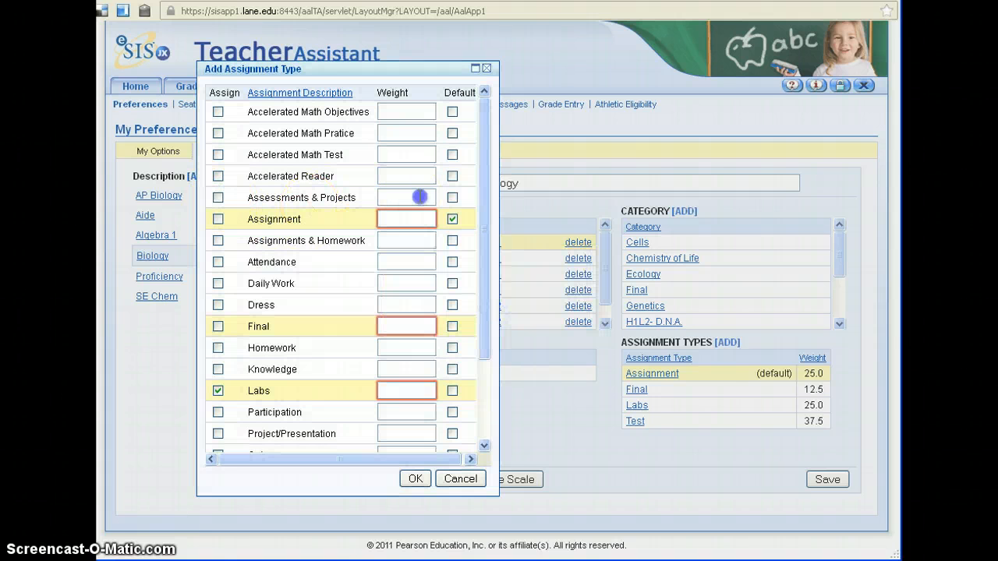
pyautogui.click(419, 197)
pyautogui.write('80')
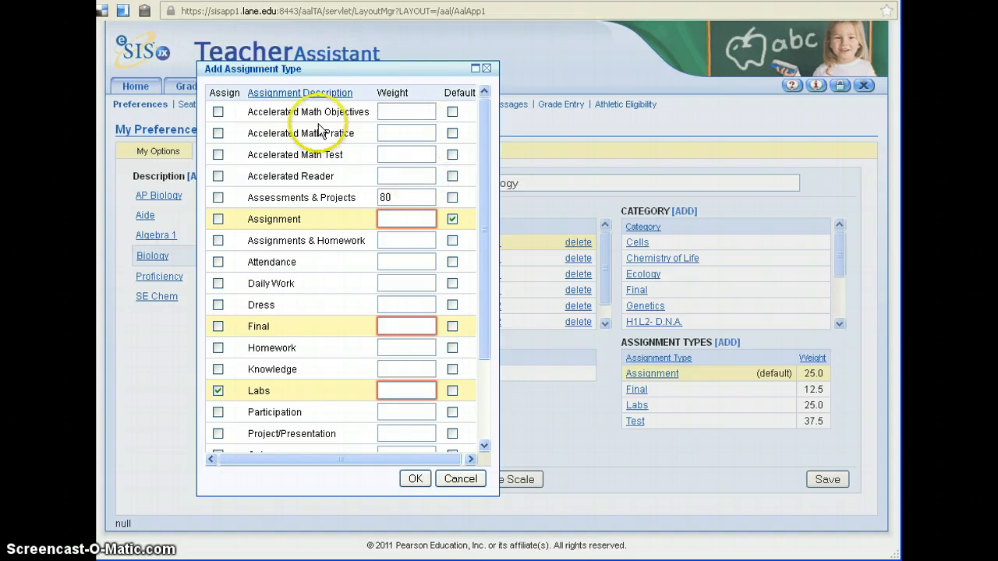
pyautogui.click(218, 197)
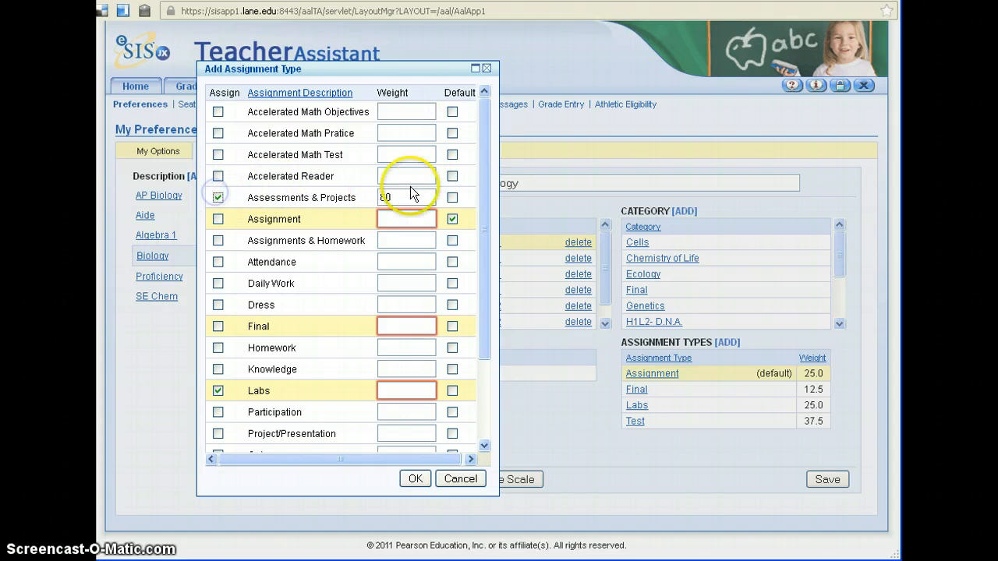
pyautogui.click(452, 198)
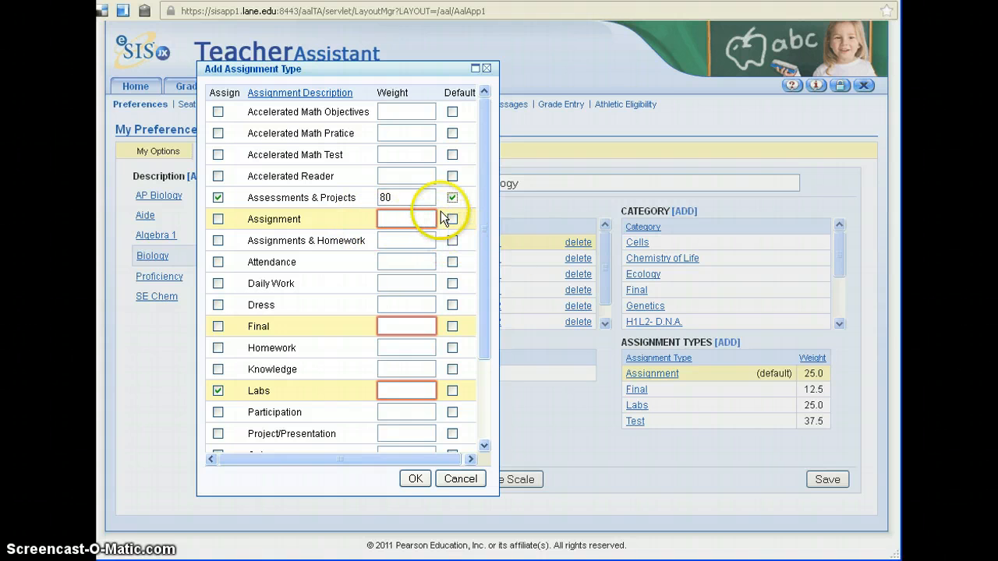
# Step: Assign the Assignments & Homework type with a weight of 20, make it the default and confirm the assignment types
pyautogui.click(218, 241)
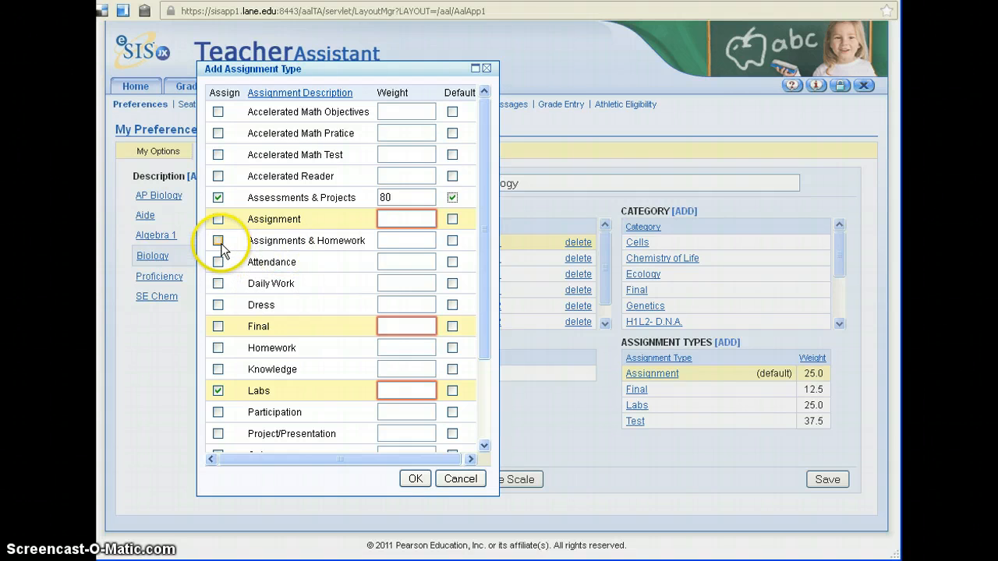
pyautogui.click(403, 241)
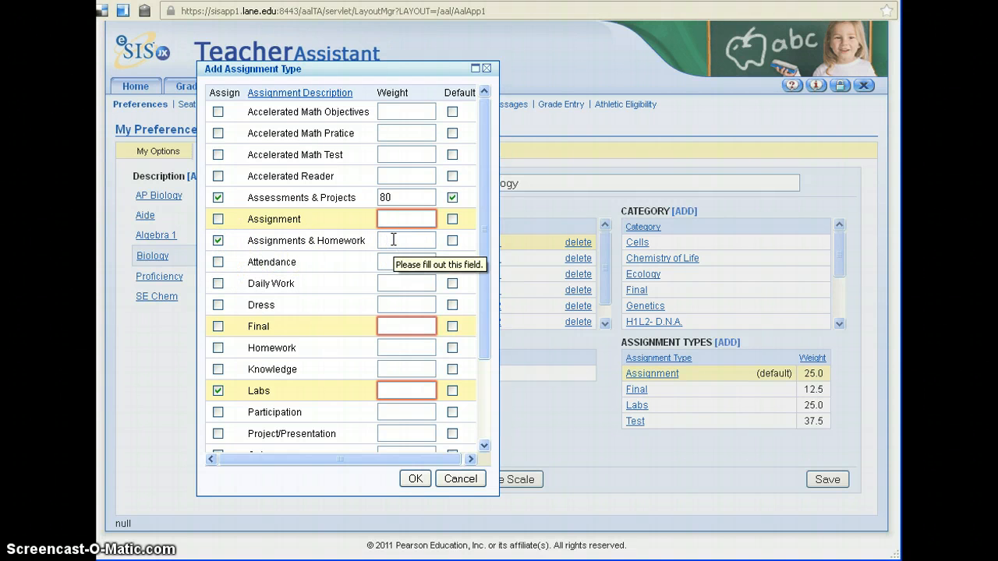
pyautogui.write('20')
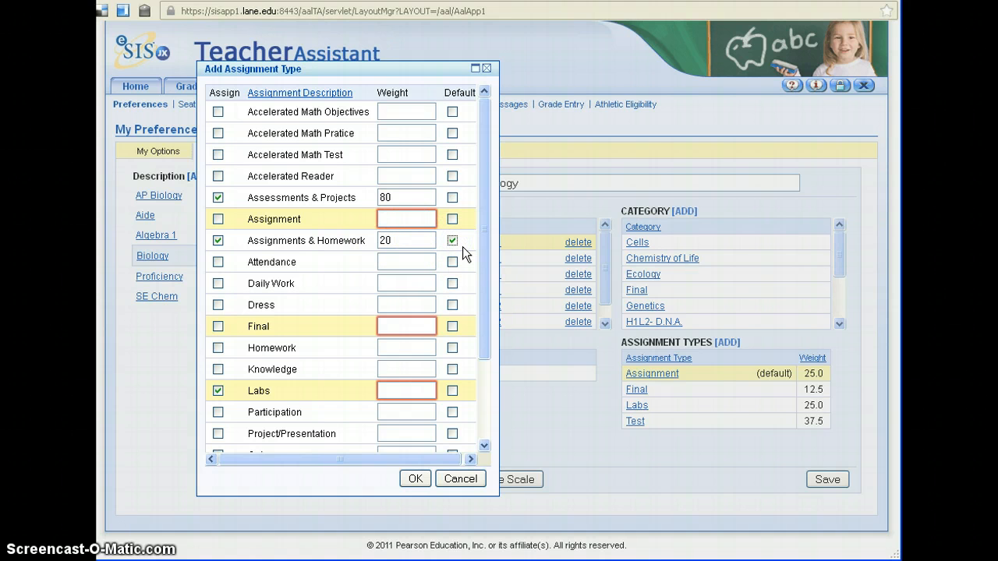
pyautogui.click(414, 478)
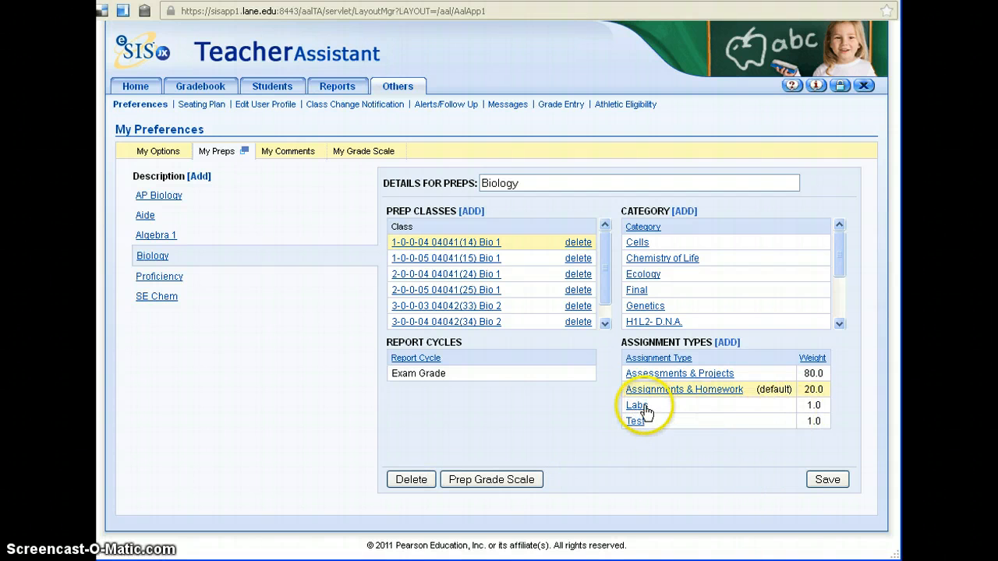
# Step: Remove the Labs and Test assignment types from the Biology prep
pyautogui.click(727, 344)
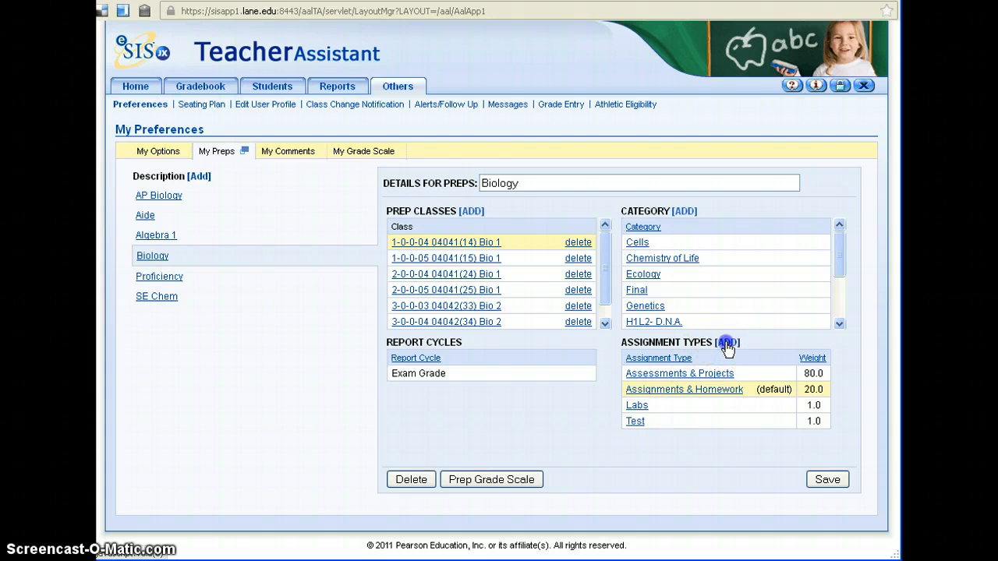
pyautogui.moveTo(481, 340); pyautogui.dragTo(483, 425)
pyautogui.click(217, 291)
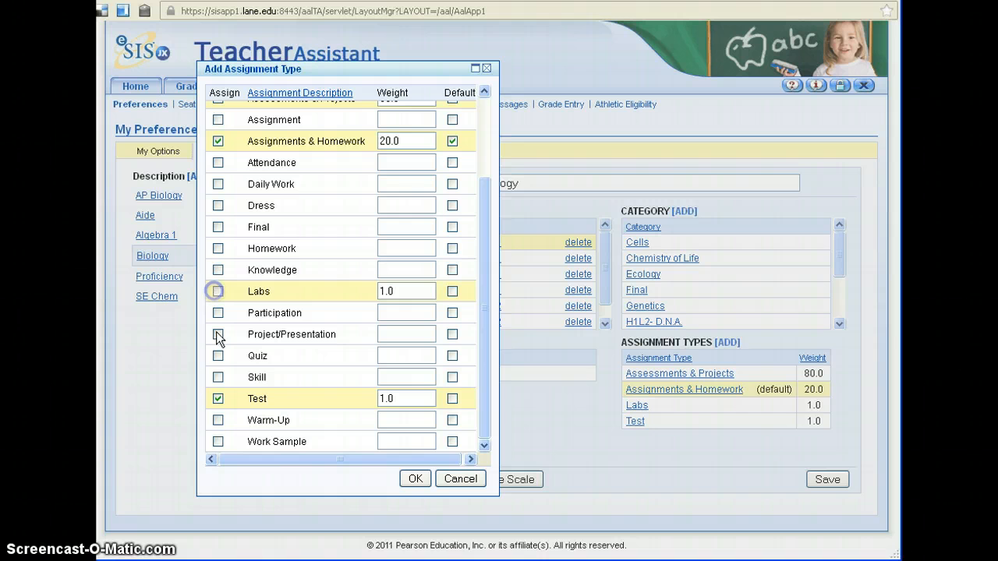
pyautogui.click(217, 398)
pyautogui.click(415, 479)
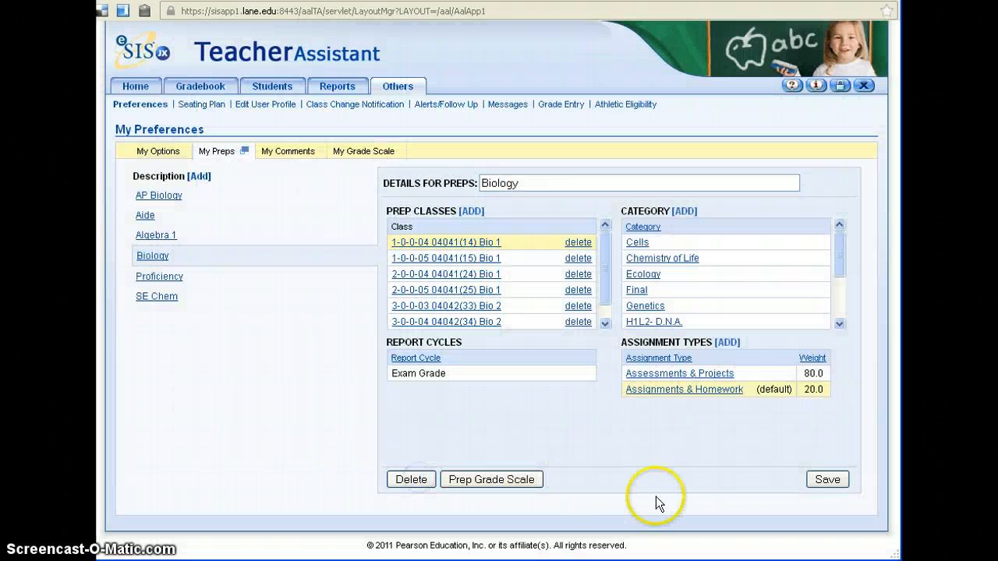
# Step: Save the Biology prep with its new assignment types, and reopen it to review its category list
pyautogui.click(840, 479)
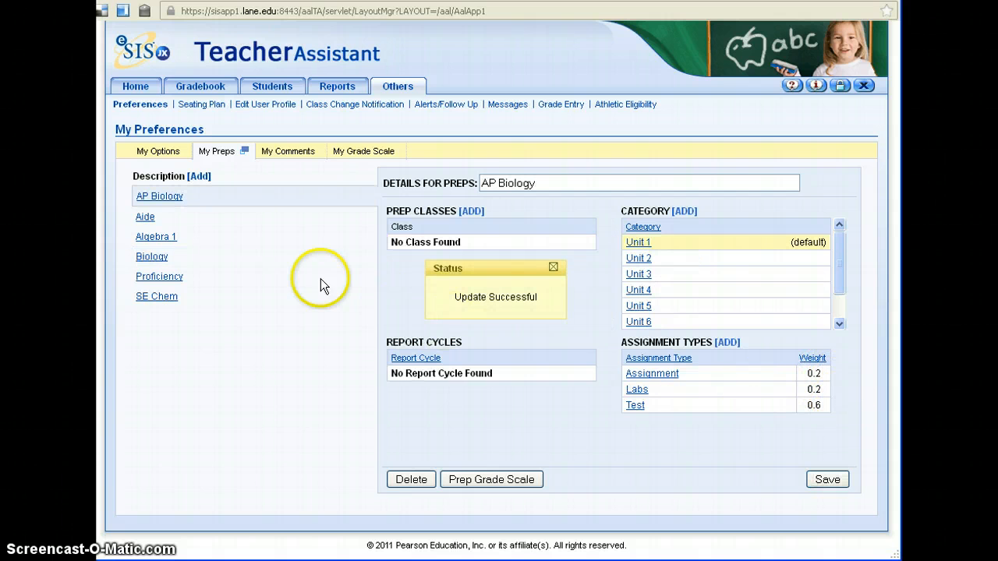
pyautogui.click(152, 257)
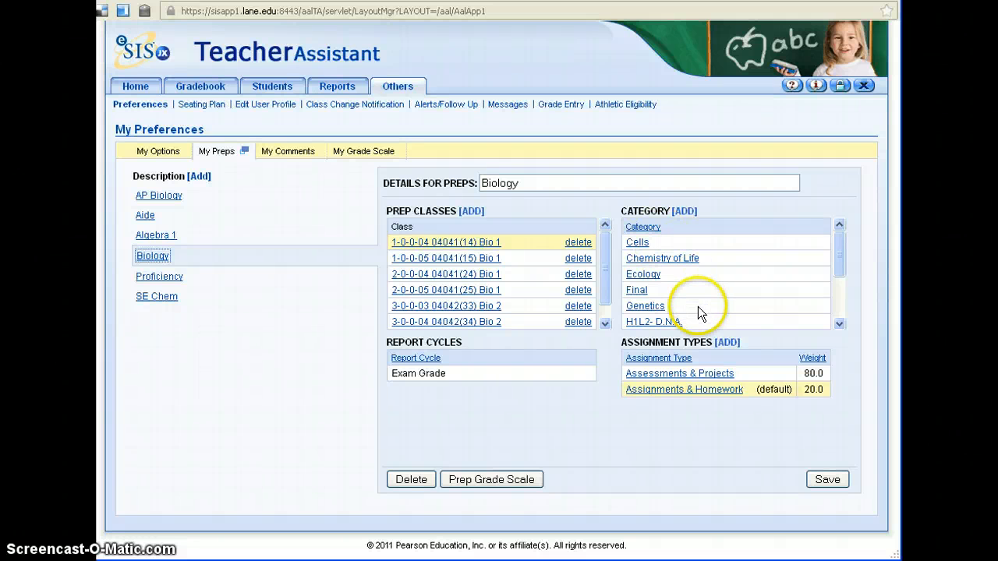
pyautogui.scroll(-2, 682, 293)
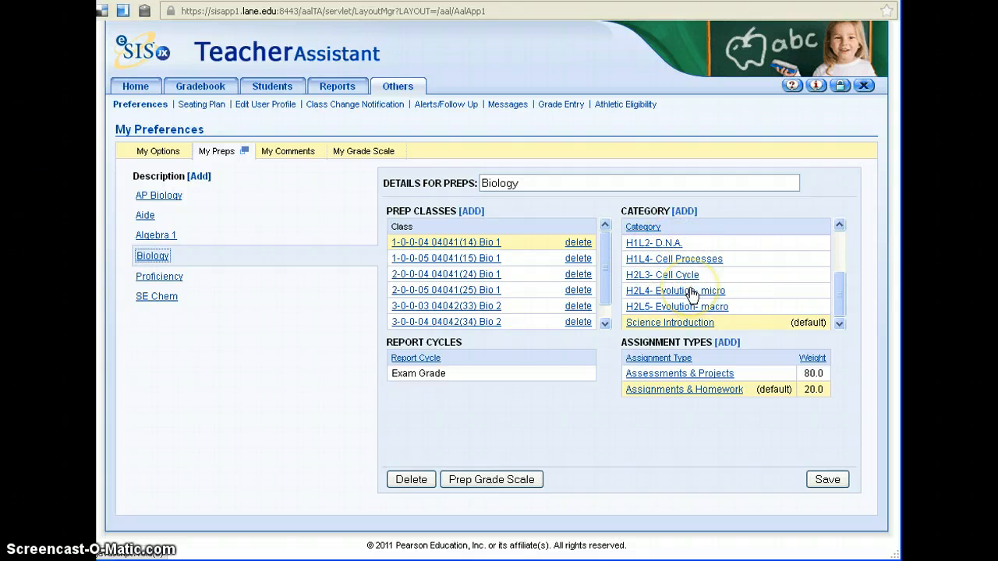
pyautogui.scroll(3, 692, 293)
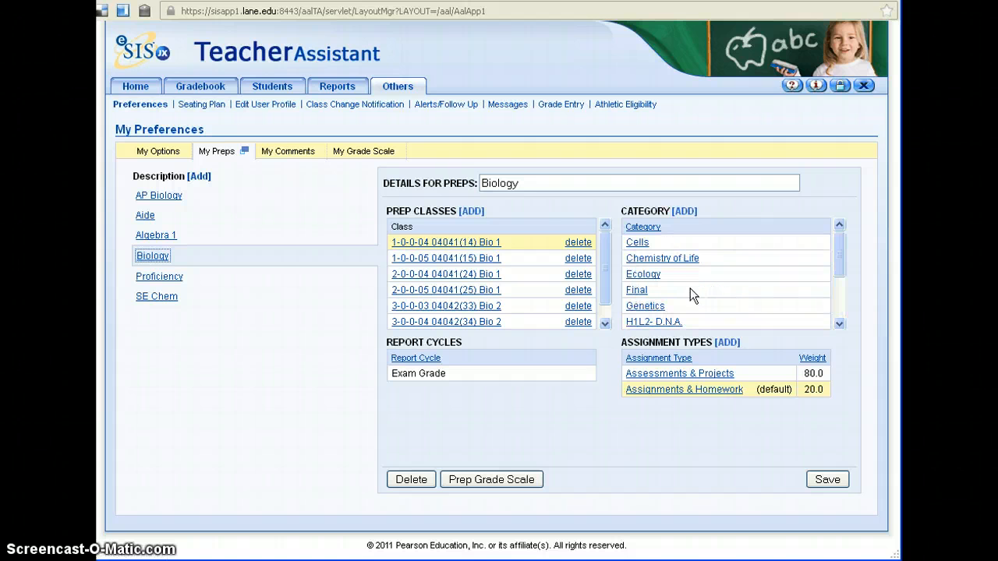
# Step: Start a new category for the Biology prep with the description "H1L1 O. Macromolecules"
pyautogui.click(685, 211)
pyautogui.click(246, 122)
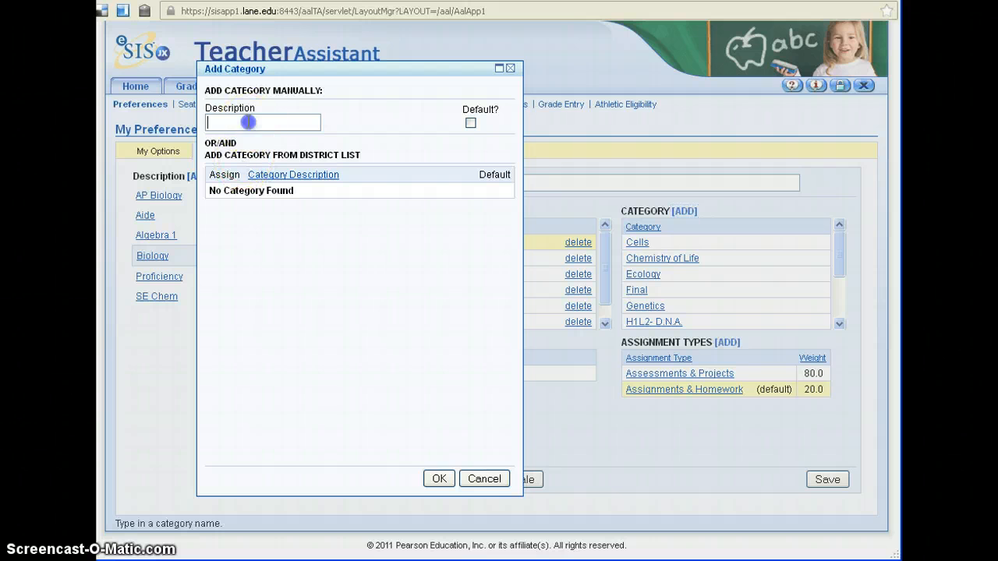
pyautogui.write('H1L1 O')
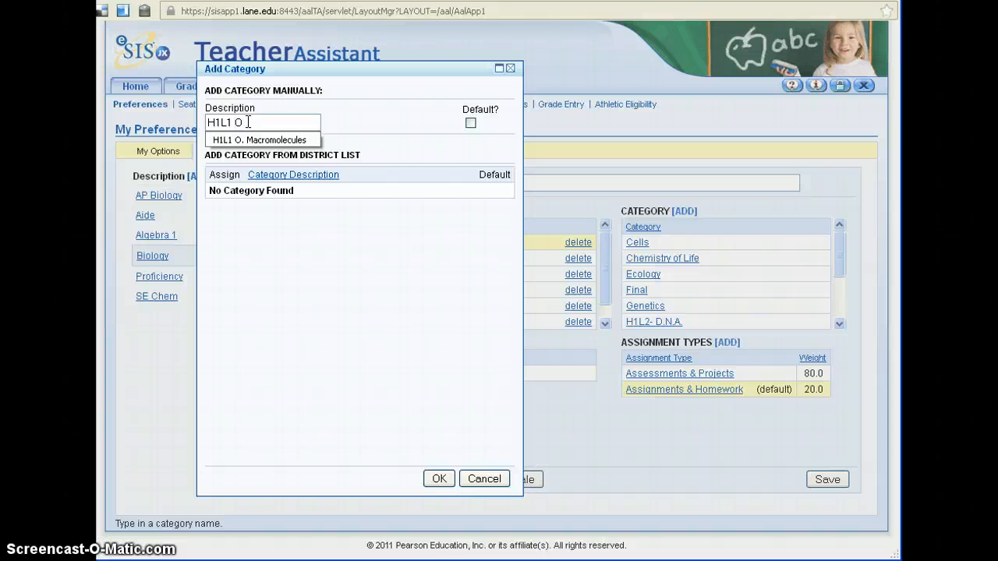
pyautogui.write('F')
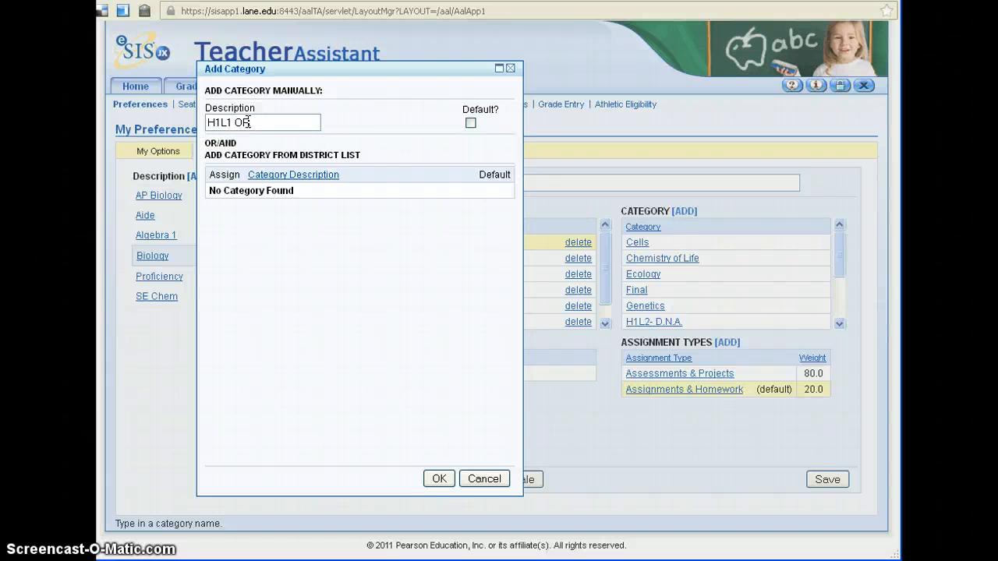
pyautogui.press('BackSpace')
pyautogui.write('rganic Macromole')
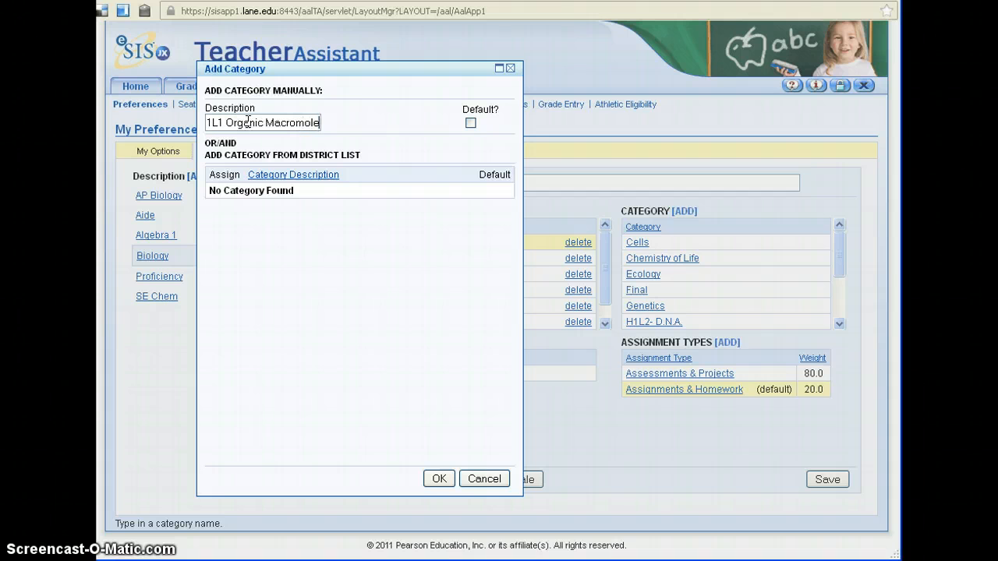
pyautogui.write('cul')
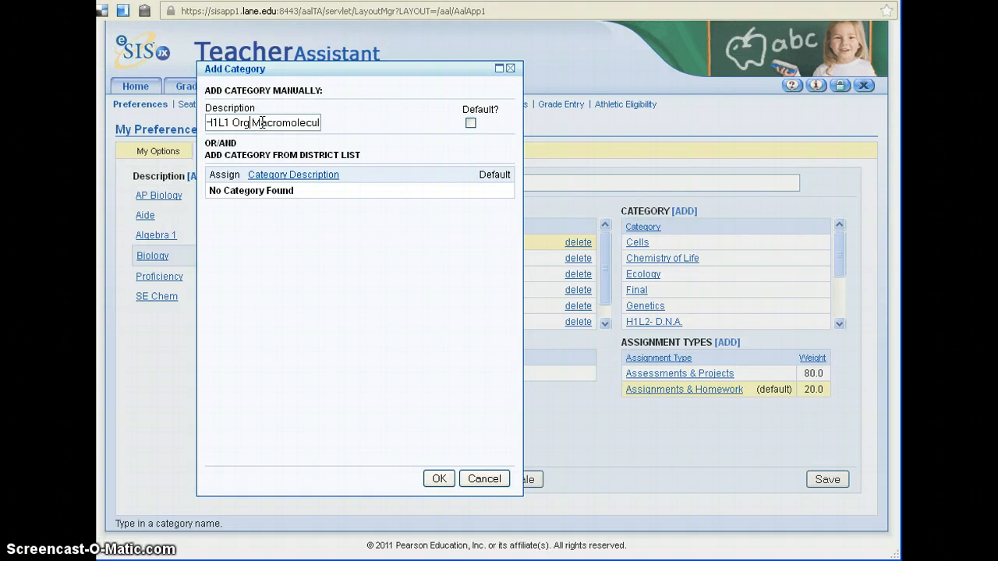
pyautogui.press('BackSpace')
pyautogui.press('BackSpace')
pyautogui.write('.')
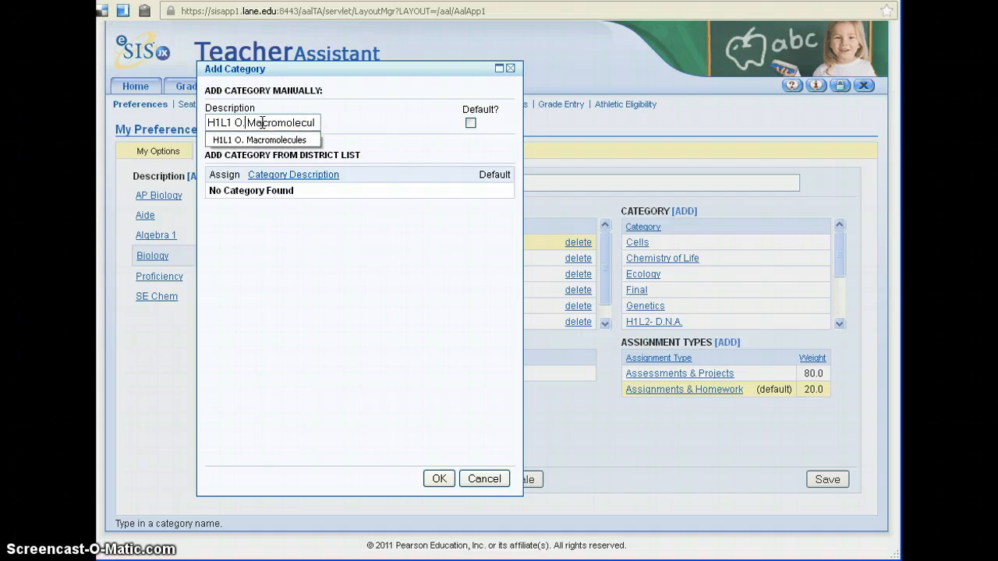
pyautogui.write('es')
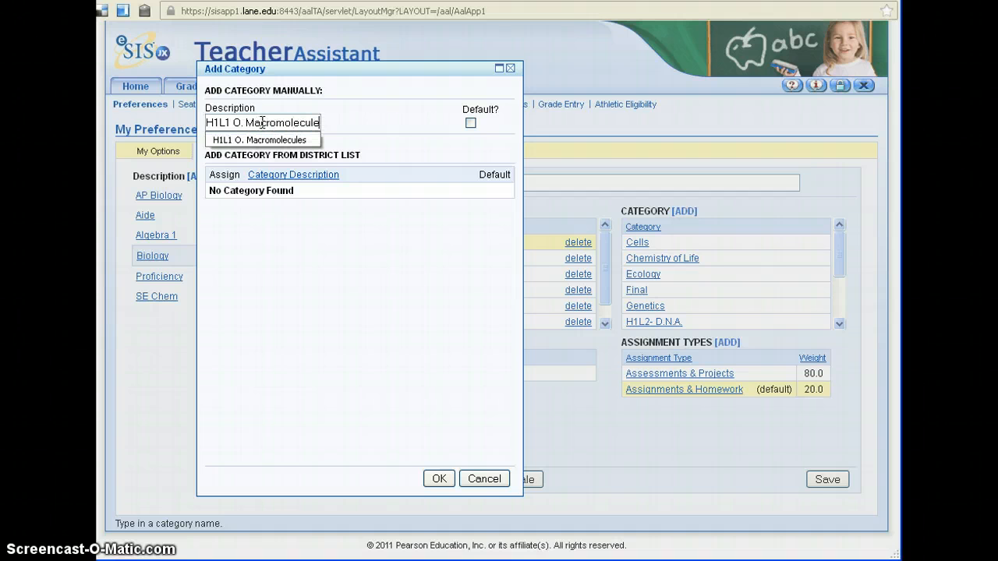
# Step: Make the new macromolecules category the default, confirm it and save the Biology prep
pyautogui.click(352, 114)
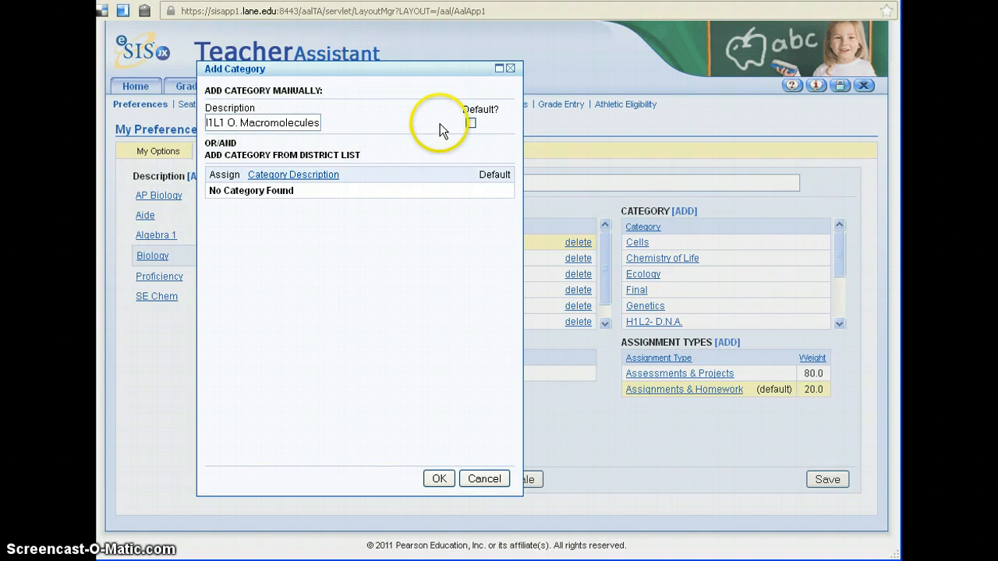
pyautogui.click(470, 122)
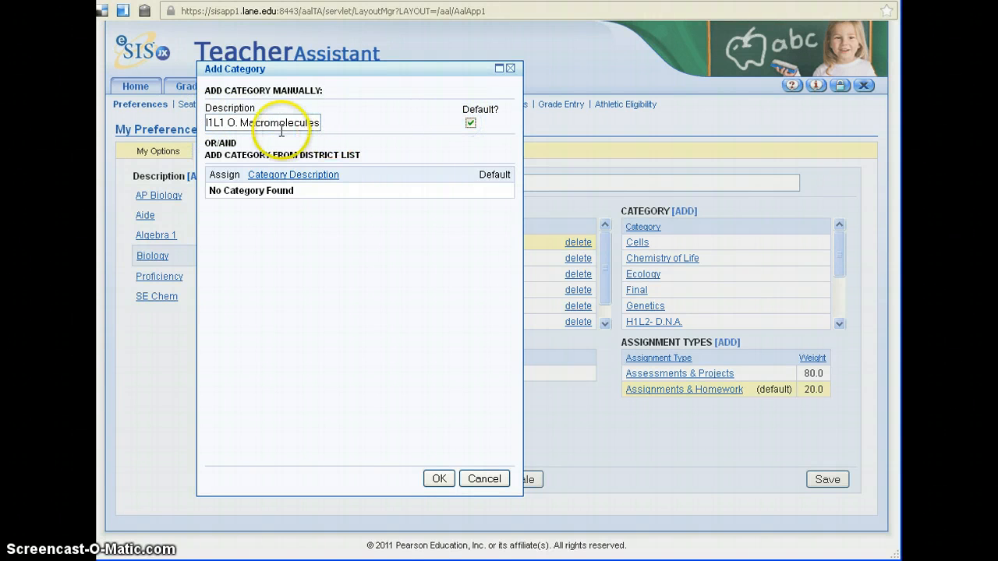
pyautogui.click(438, 479)
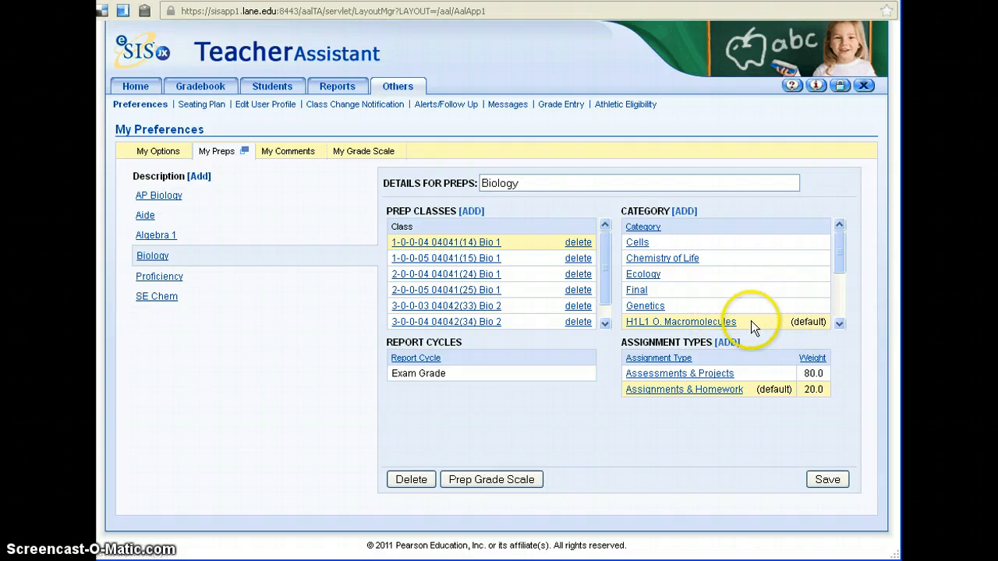
pyautogui.click(826, 480)
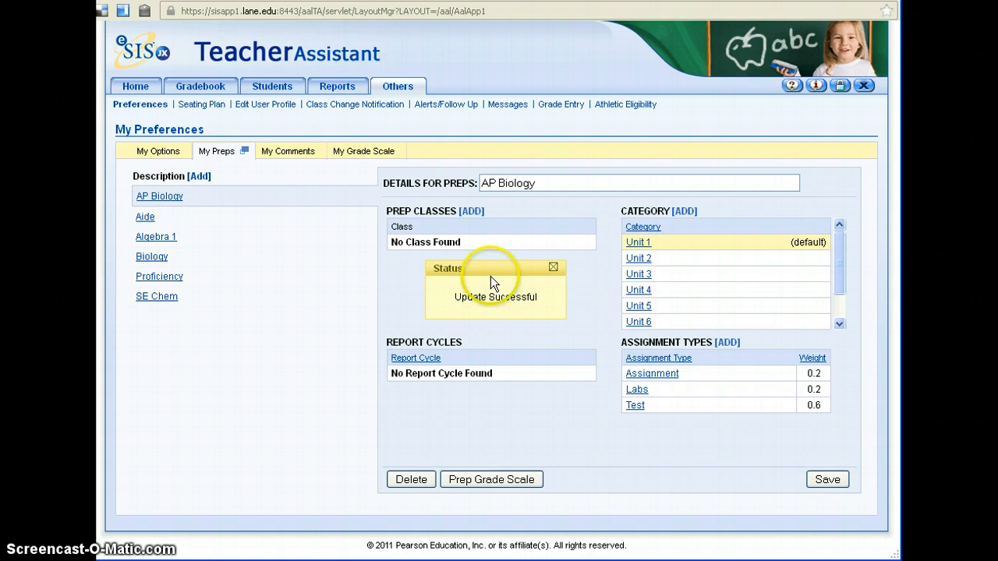
# Step: Examine the default fields and the Parent Assistant posting option in a new gradebook assignment for the period 5 Bio 1 class, and discard it
pyautogui.click(213, 89)
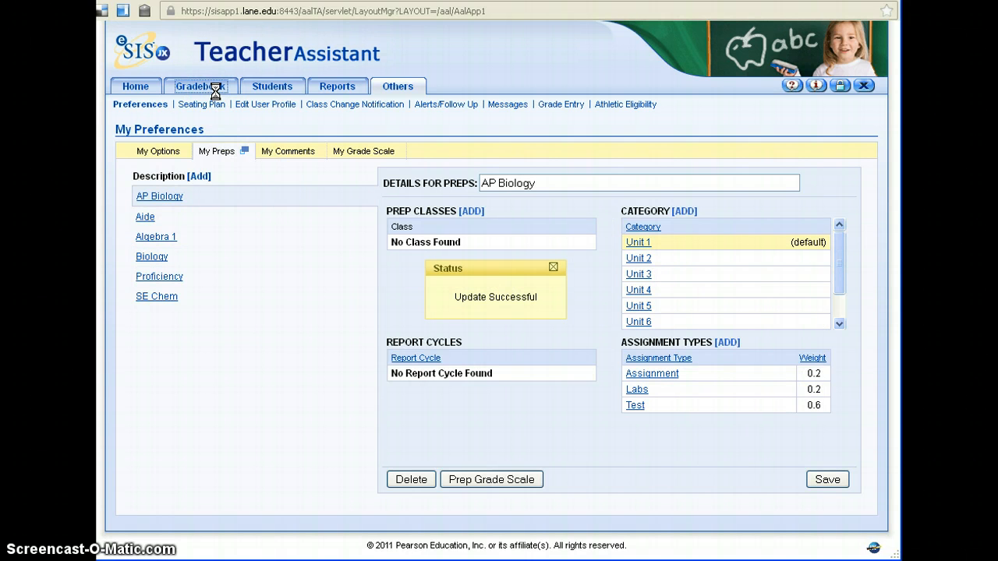
pyautogui.click(797, 490)
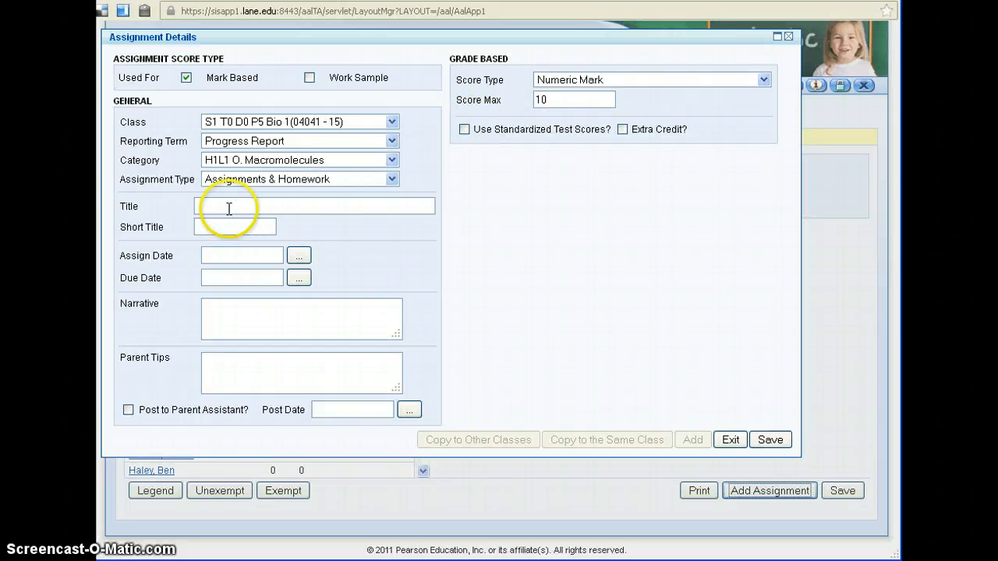
pyautogui.click(129, 410)
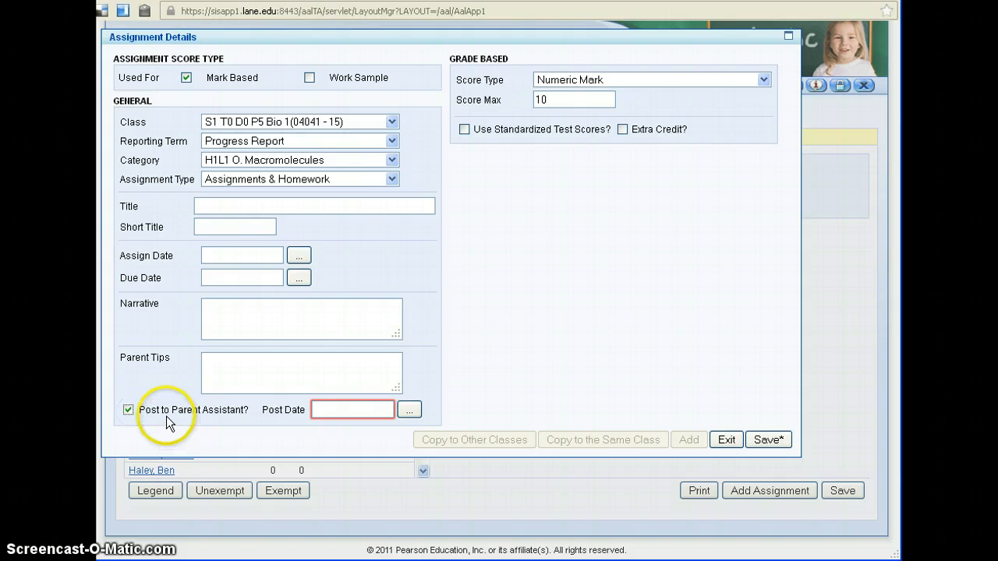
pyautogui.click(325, 407)
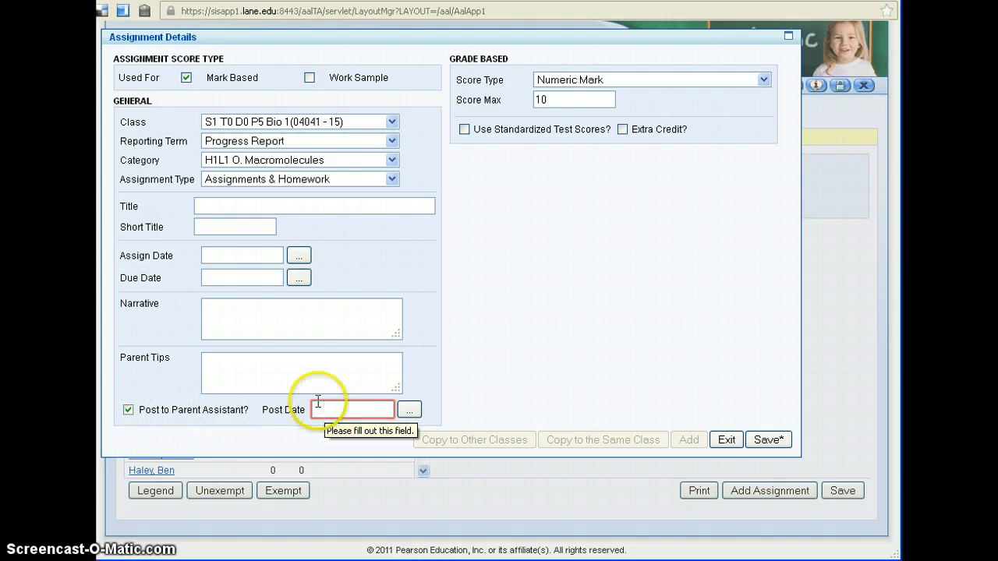
pyautogui.click(229, 315)
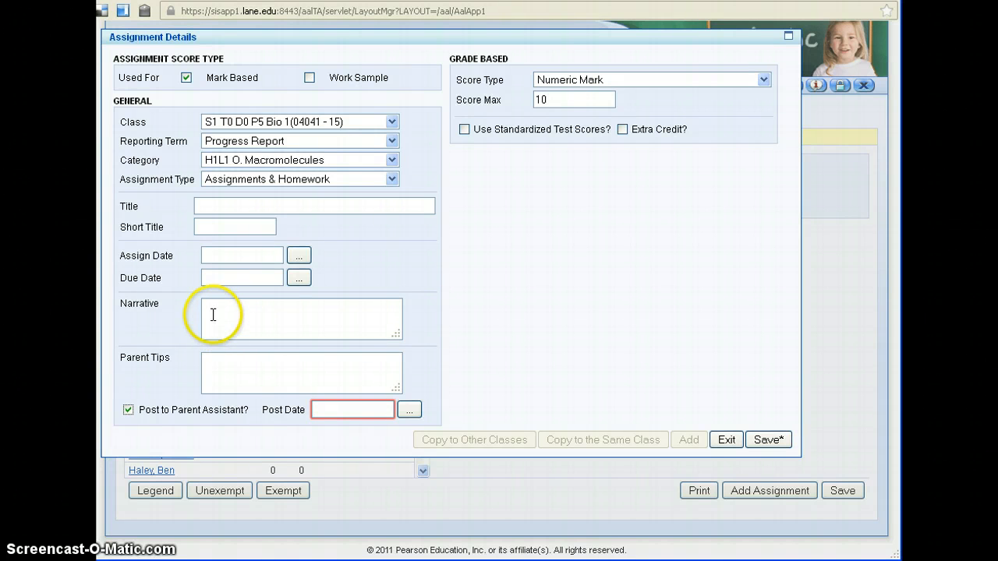
pyautogui.click(211, 311)
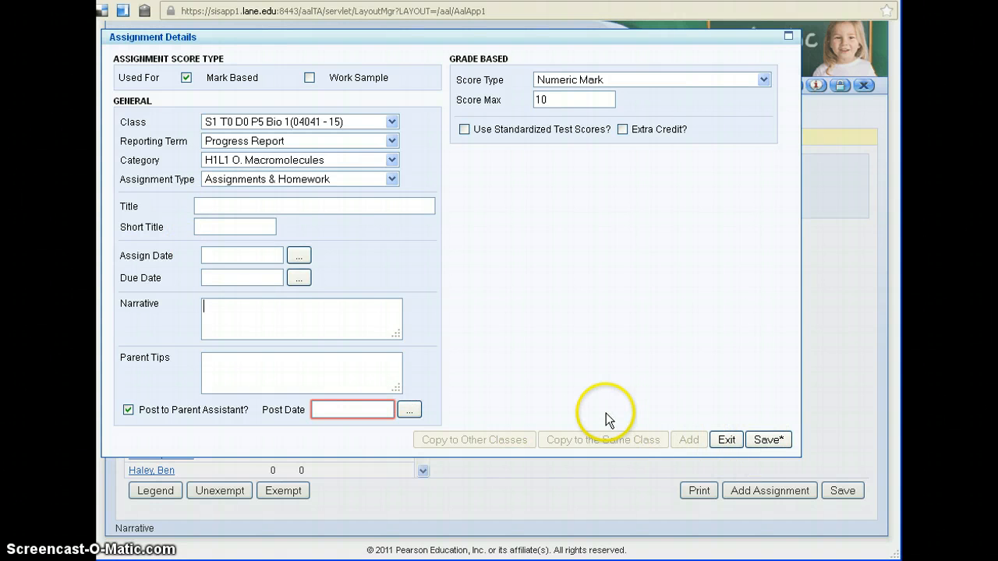
pyautogui.click(720, 441)
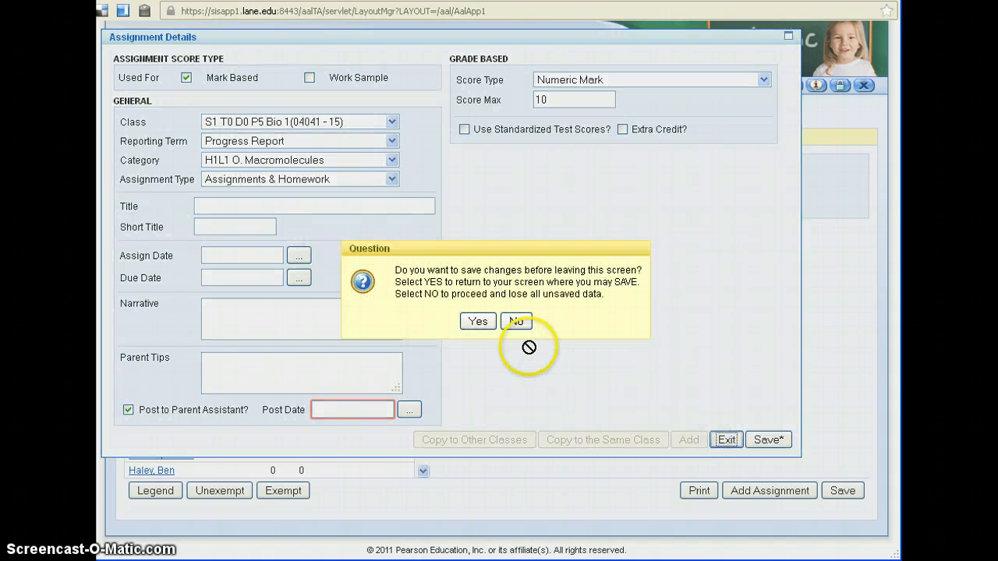
pyautogui.click(515, 322)
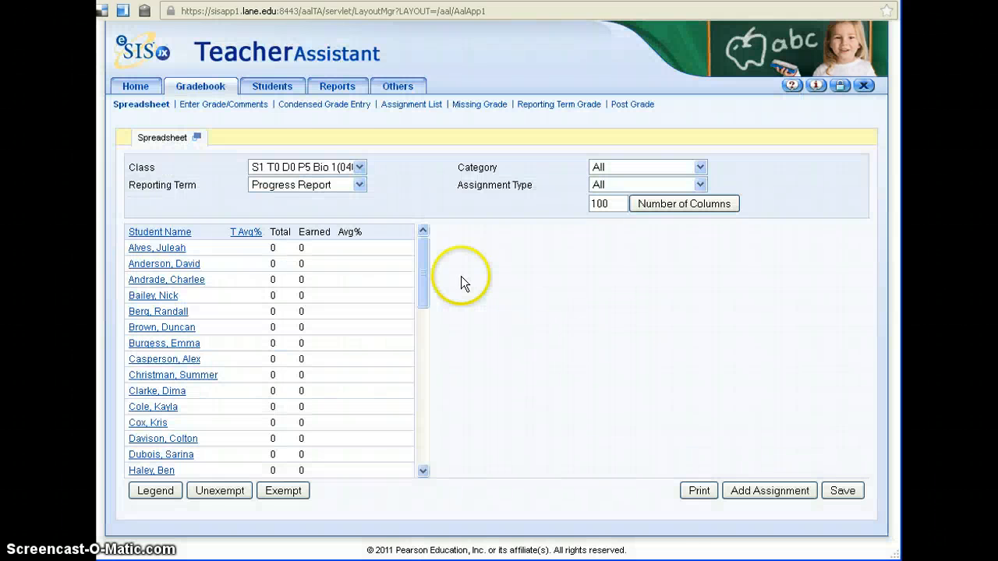
# Step: Return to the teacher preferences
pyautogui.click(407, 91)
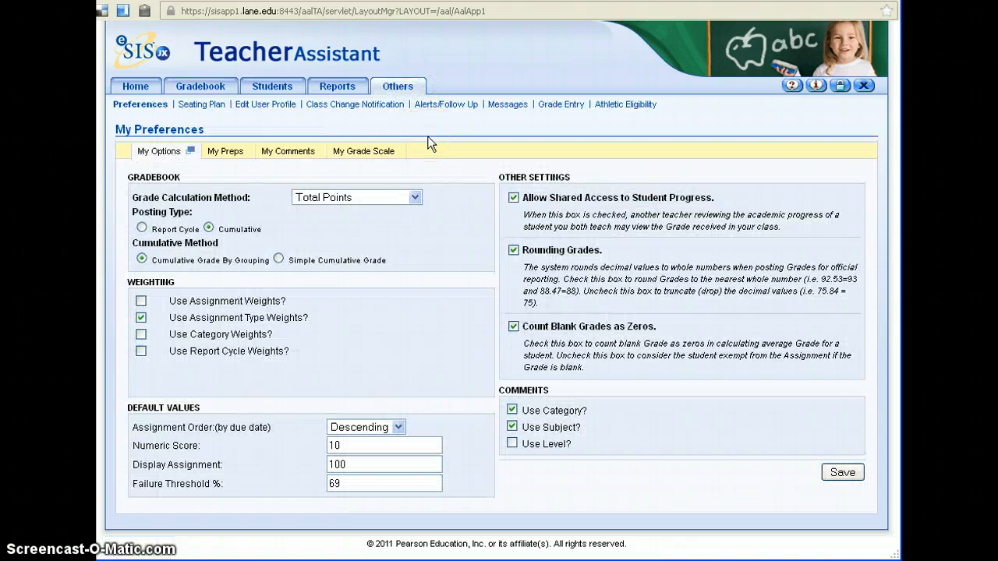